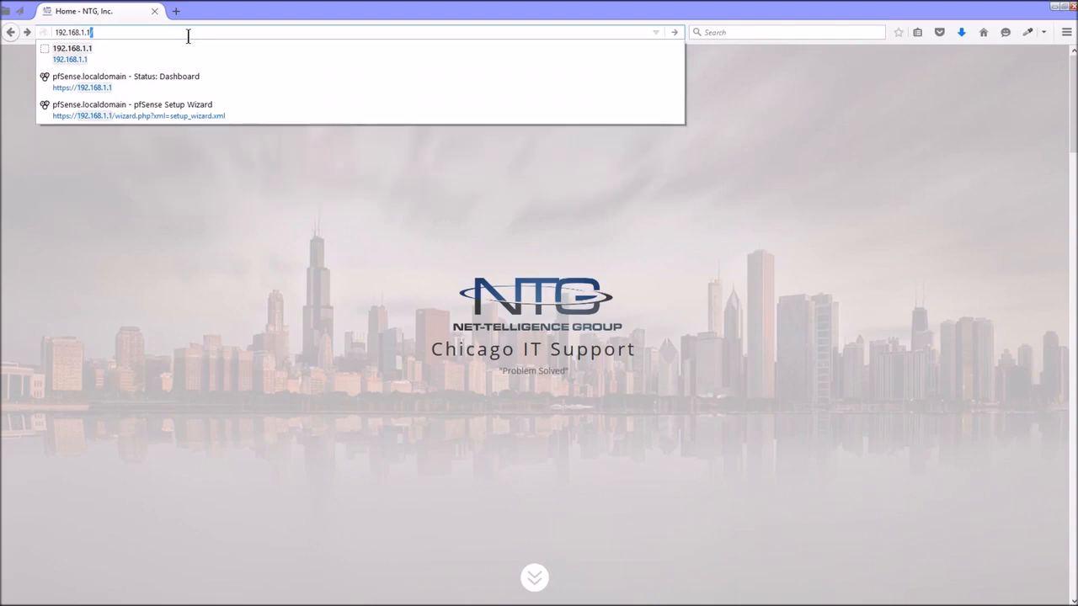
- Load 192.168.1.1 full-screen and add a security exception for its untrusted certificate
key(Return)
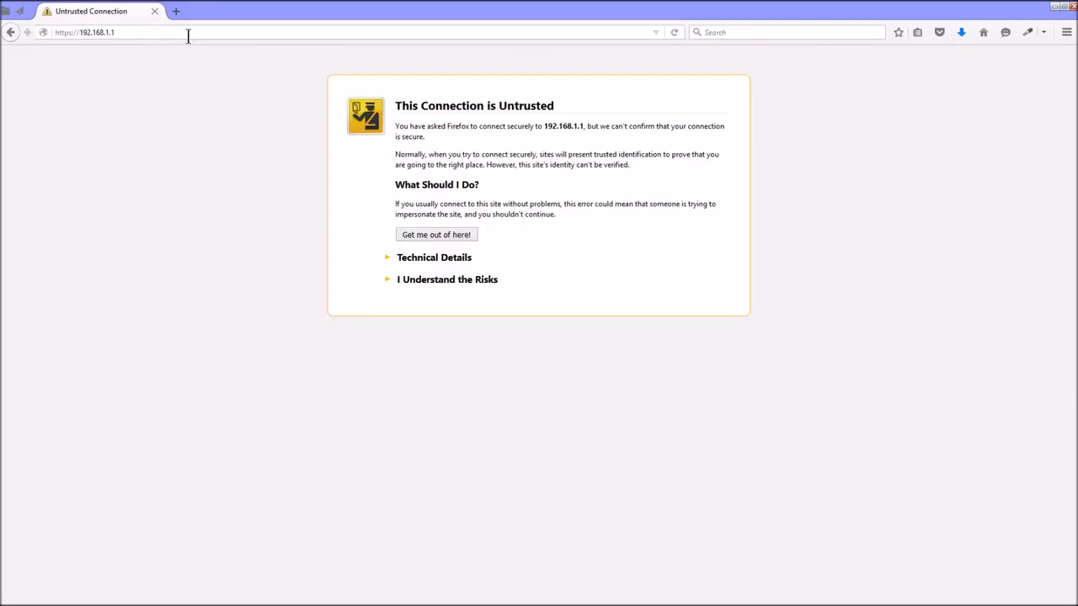
key(F11)
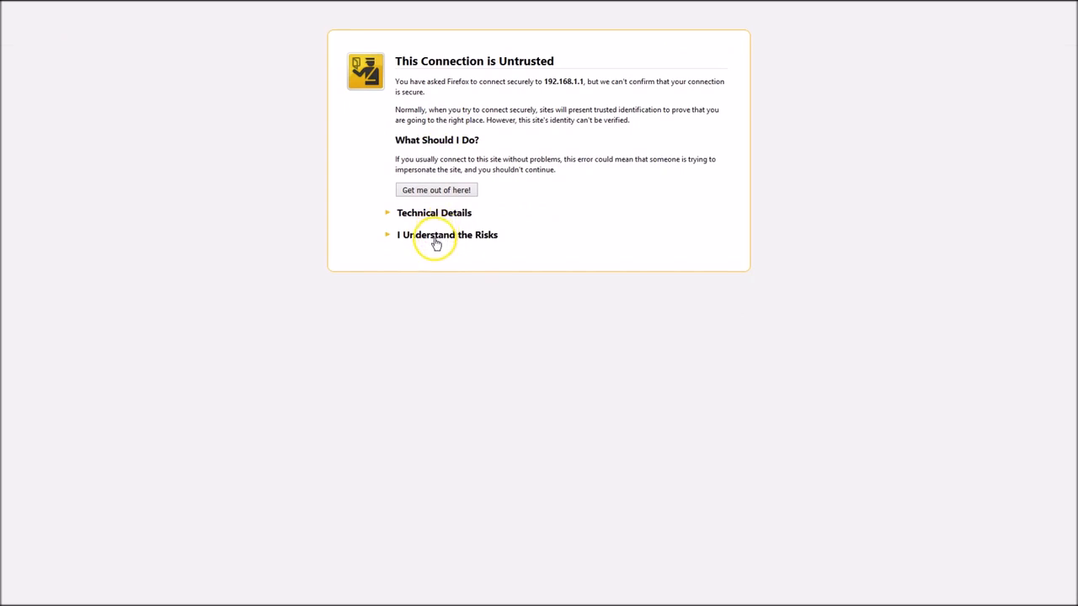
click(438, 241)
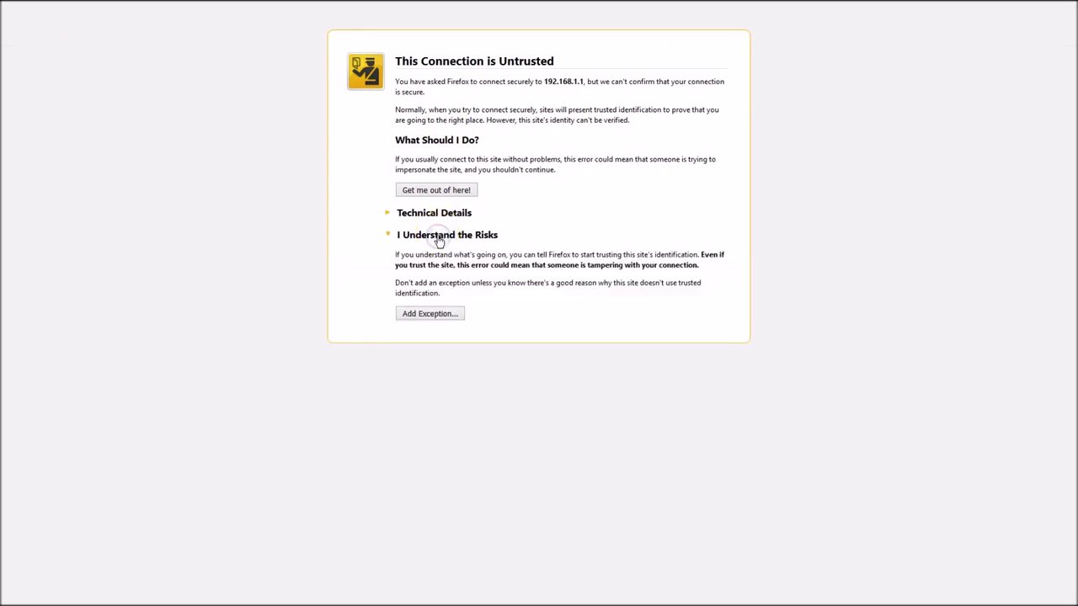
click(432, 313)
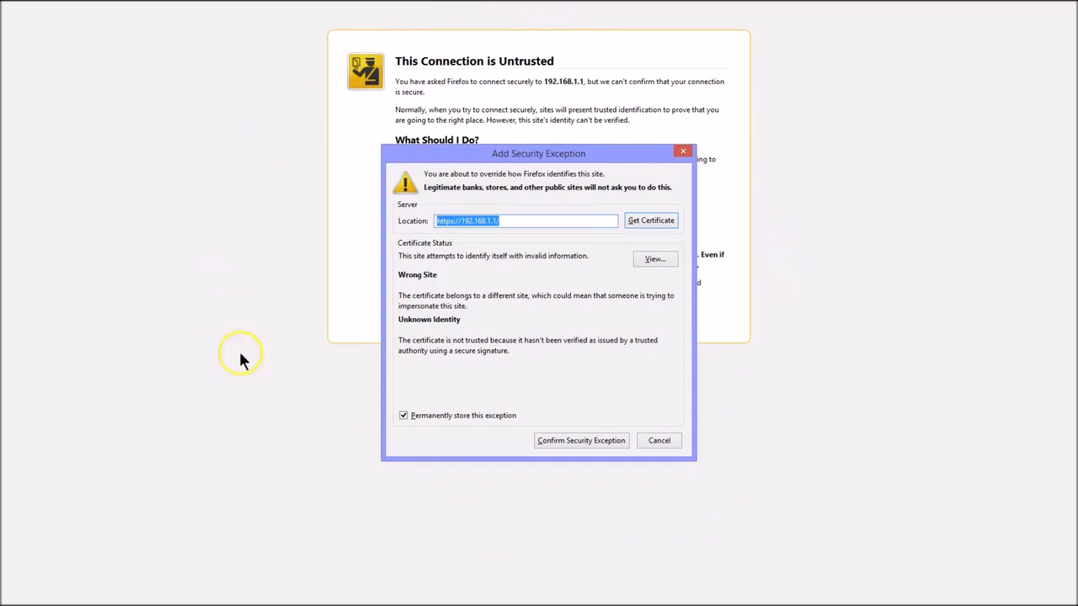
click(568, 442)
- Enter the username admin on the pfSense login page
click(490, 157)
text(admin)
key(Tab)
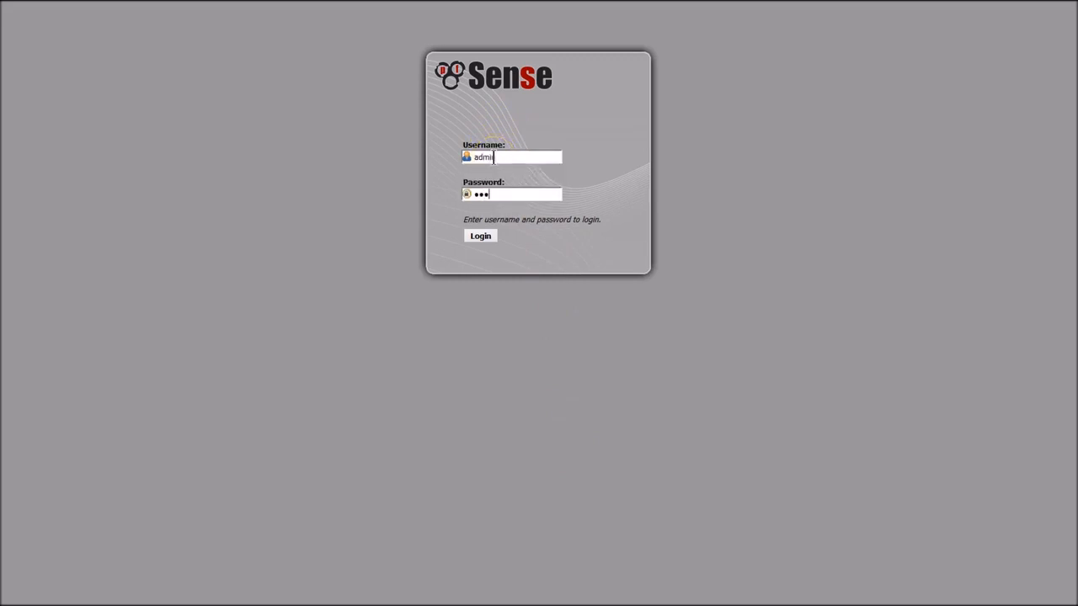
- Log in with the admin password and pass the wizard's welcome and Gold subscription pages
text(pfsense)
key(Return)
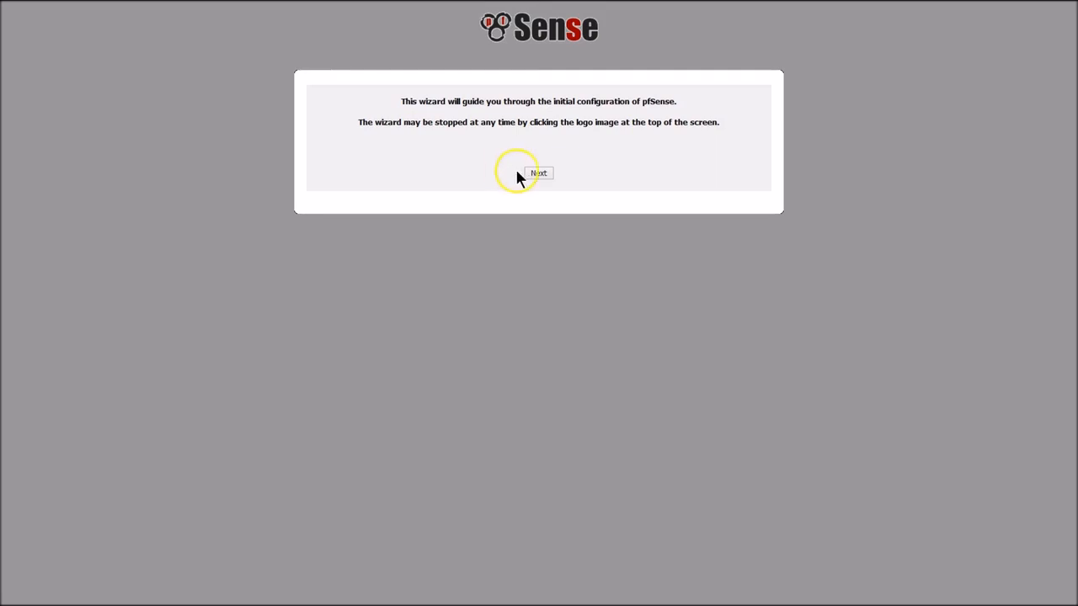
click(536, 174)
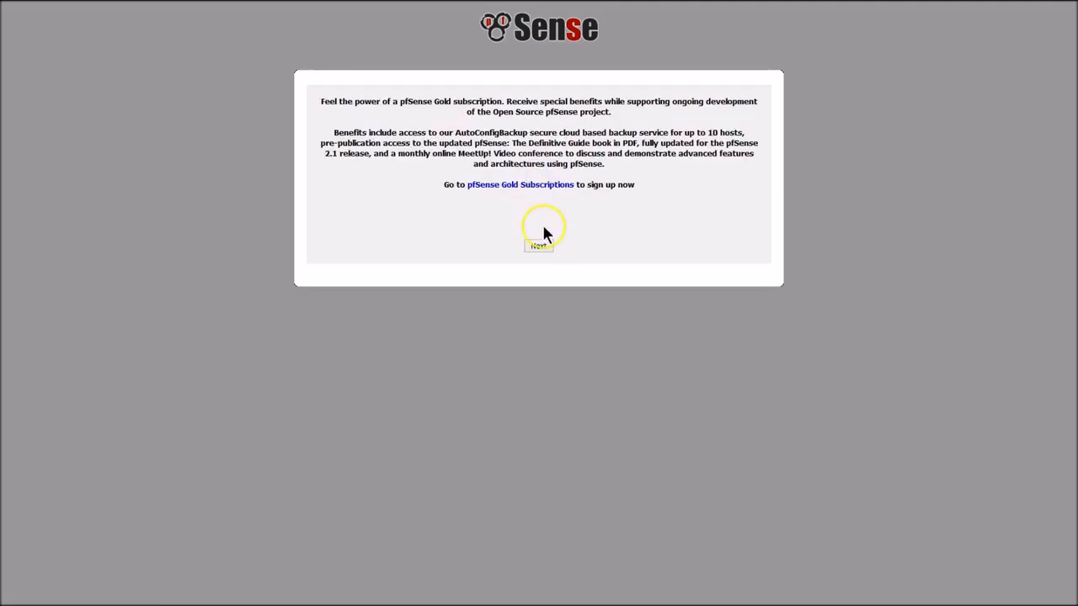
click(539, 245)
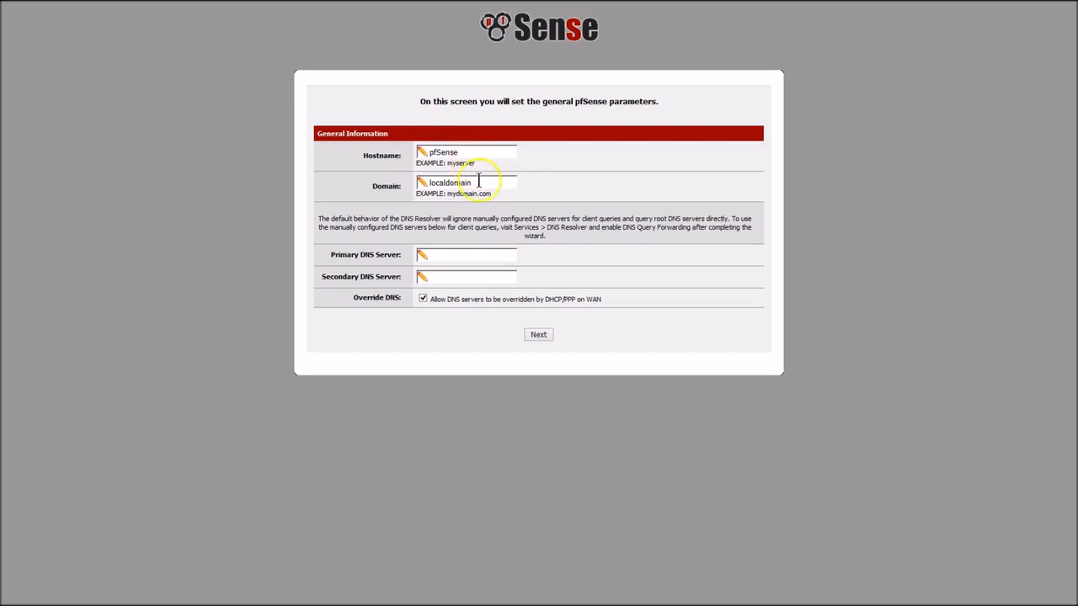
- Change the domain from localdomain to a custom name and continue to Time Server settings
drag(484, 183, 414, 187)
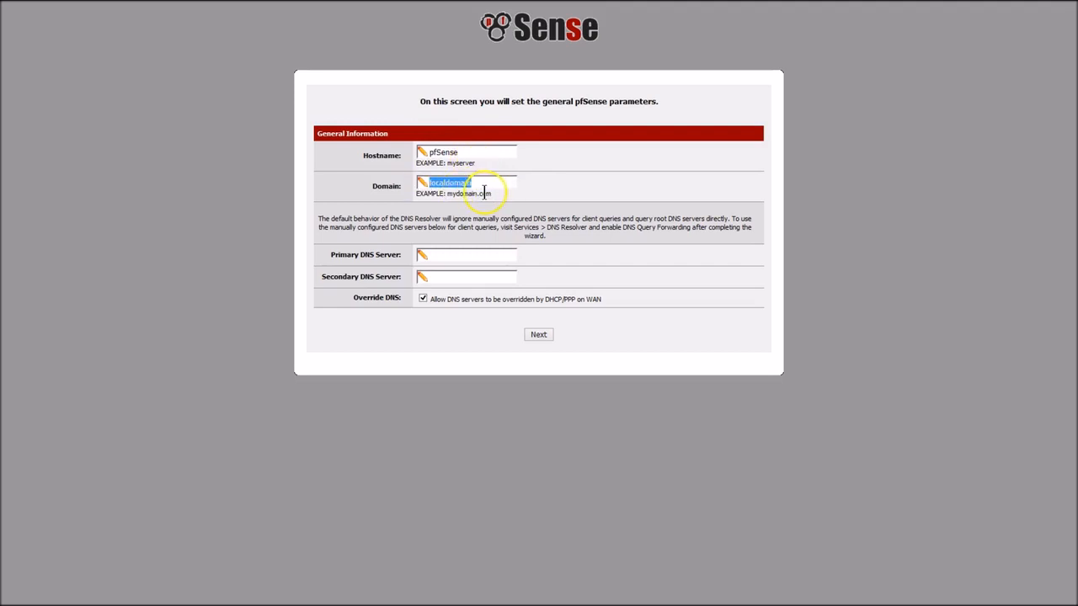
text(brian)
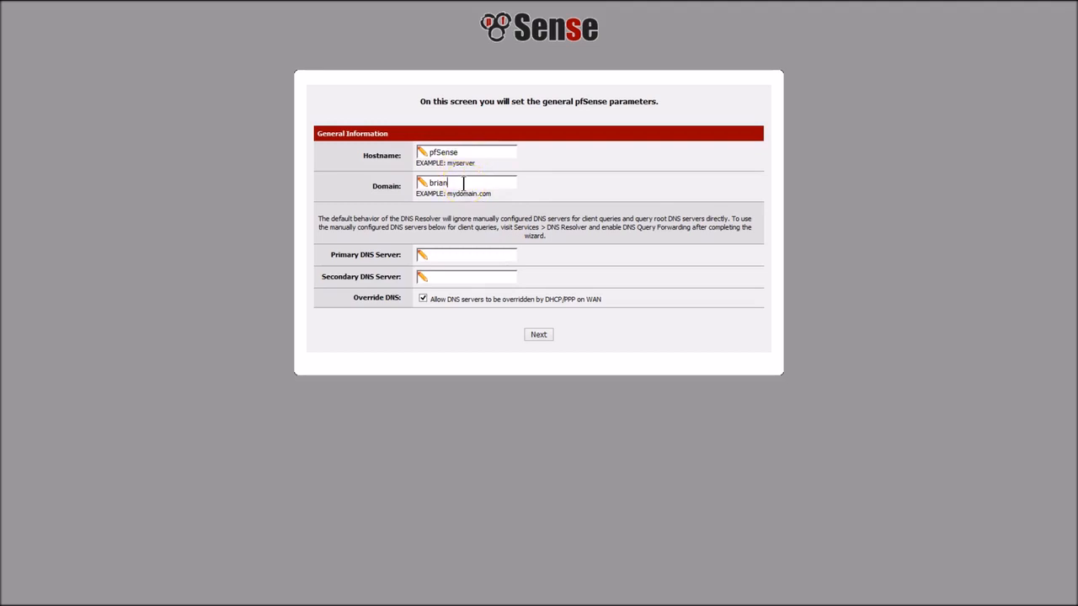
click(462, 258)
click(539, 334)
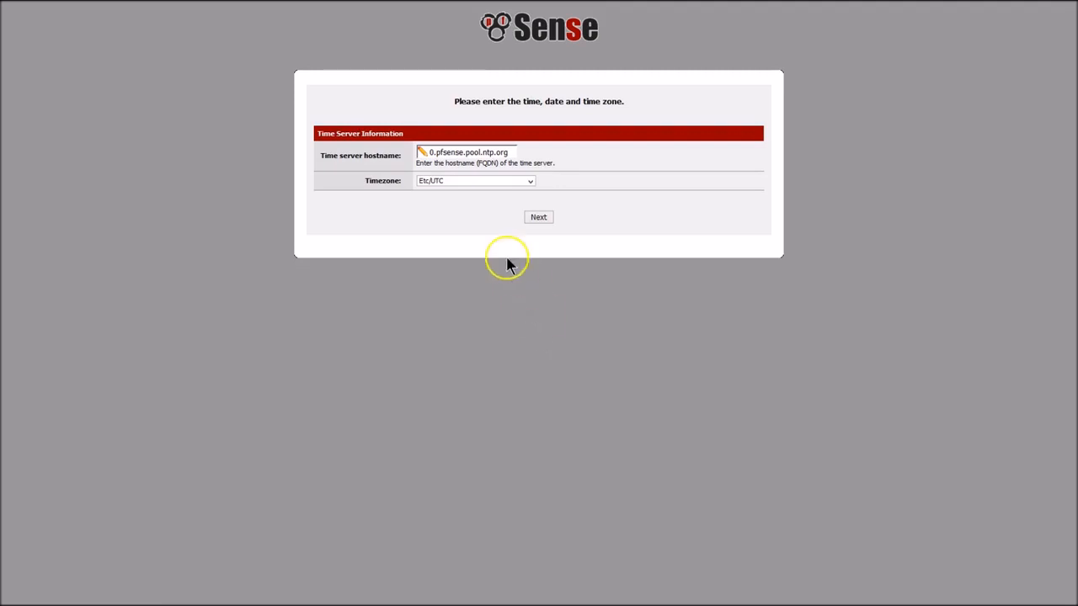
- Pick America/Chicago from the Timezone list and continue to WAN configuration
click(531, 182)
drag(530, 310, 526, 250)
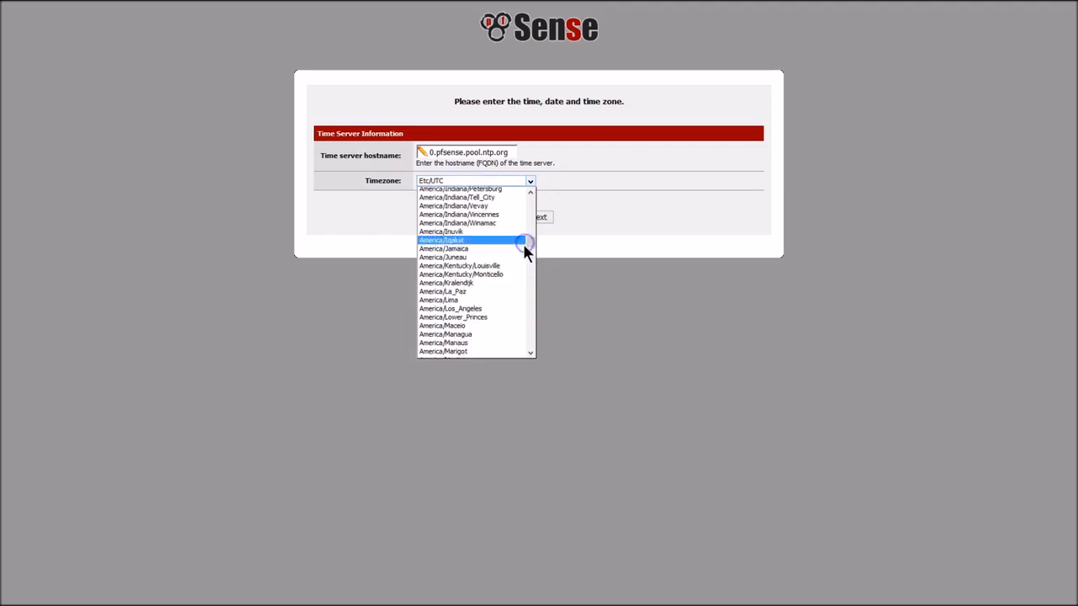
drag(530, 247, 530, 232)
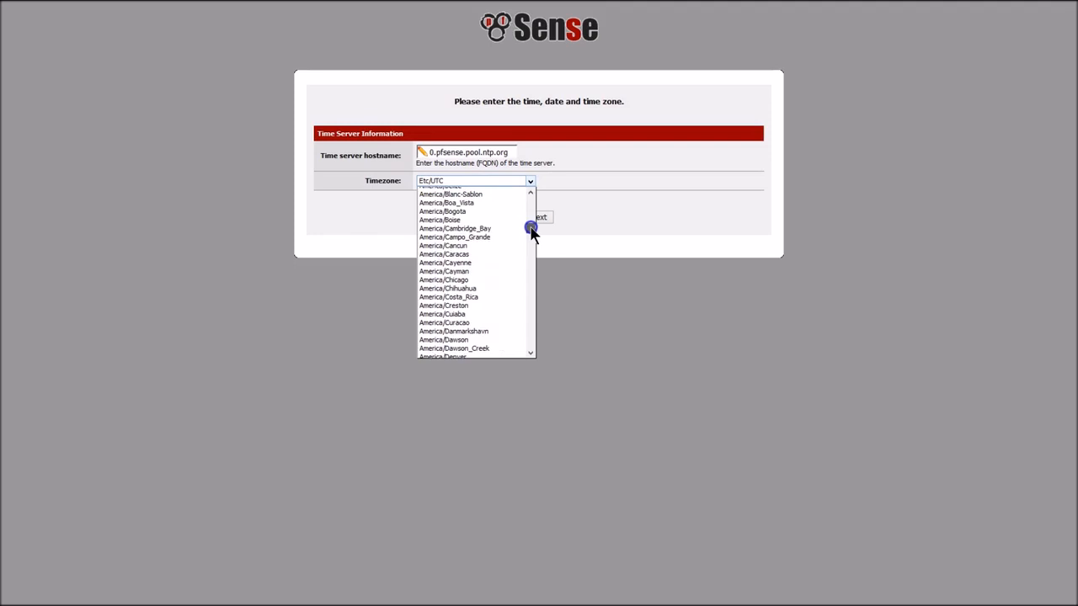
click(495, 280)
click(539, 217)
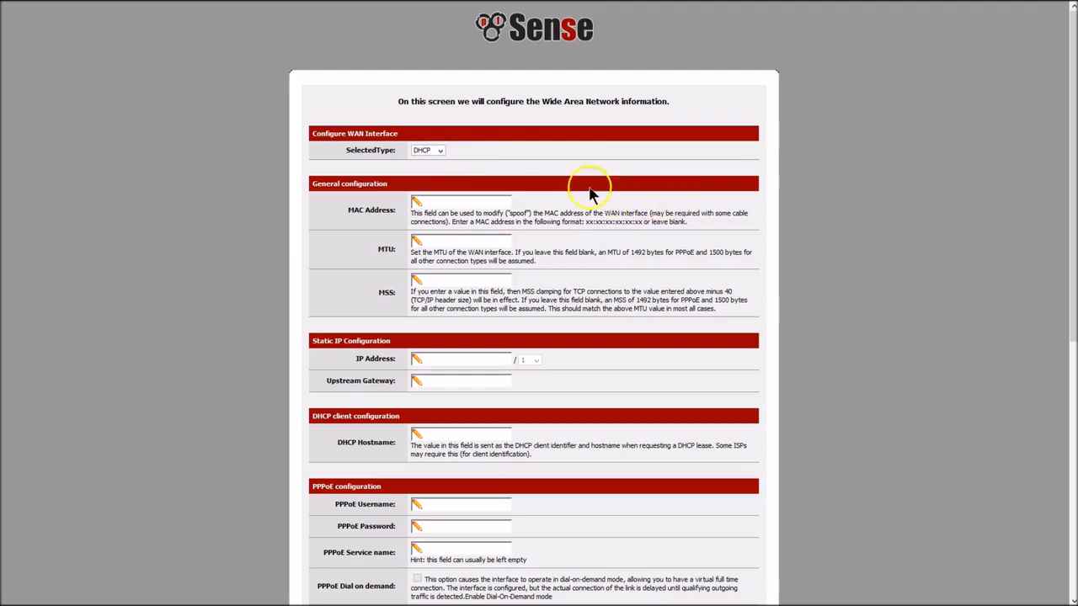
- Keep the WAN DHCP type with private and bogon network blocking, and continue
scroll(589, 184, down, 3)
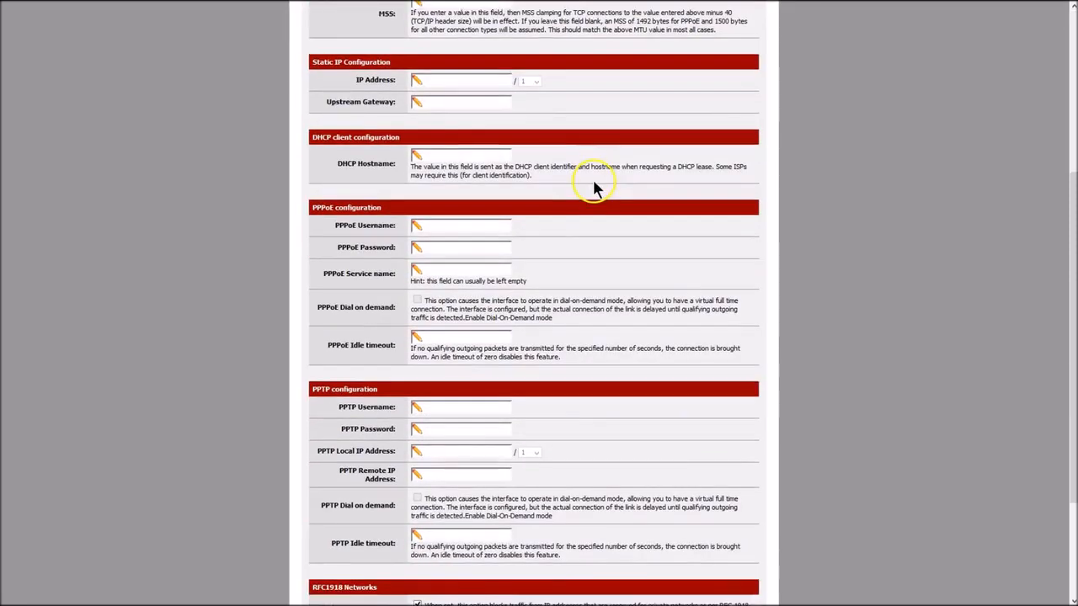
scroll(594, 185, down, 2)
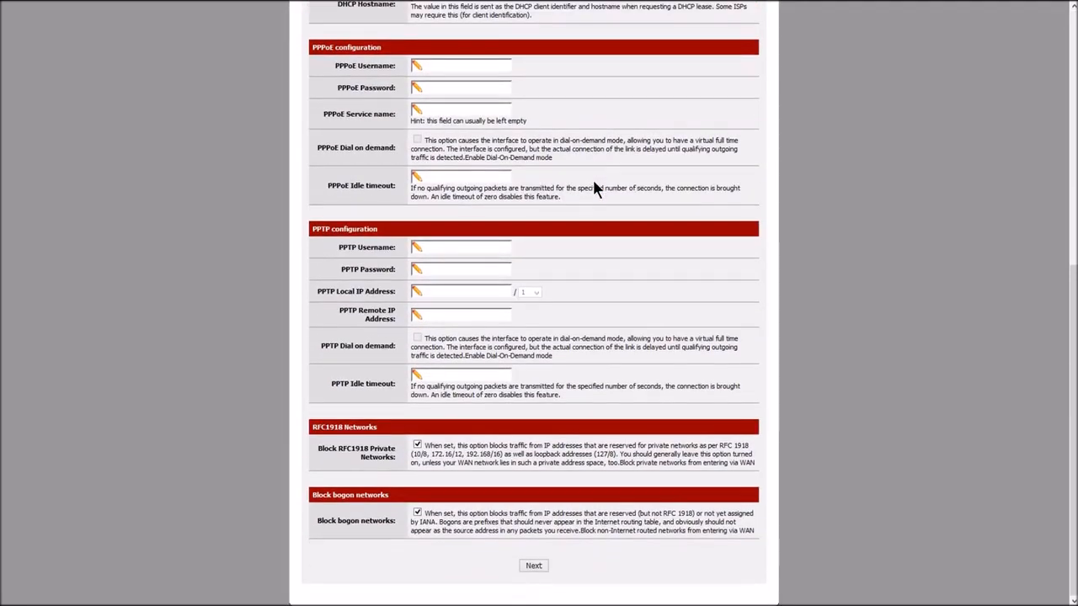
click(609, 371)
click(532, 567)
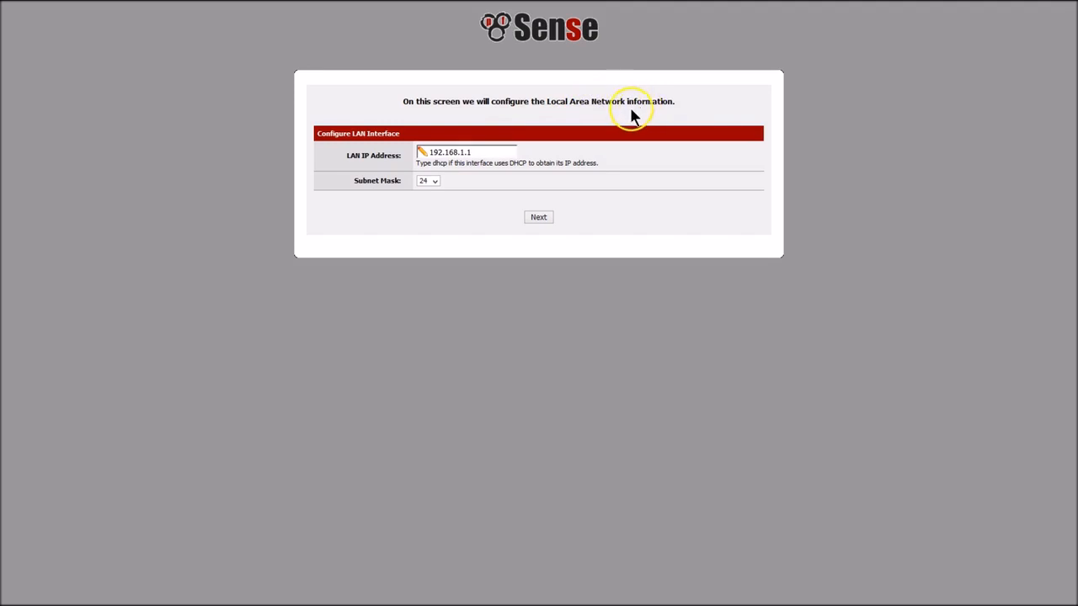
- Keep LAN 192.168.1.1/24, then set and confirm the admin WebGUI password
click(488, 153)
click(539, 217)
click(472, 162)
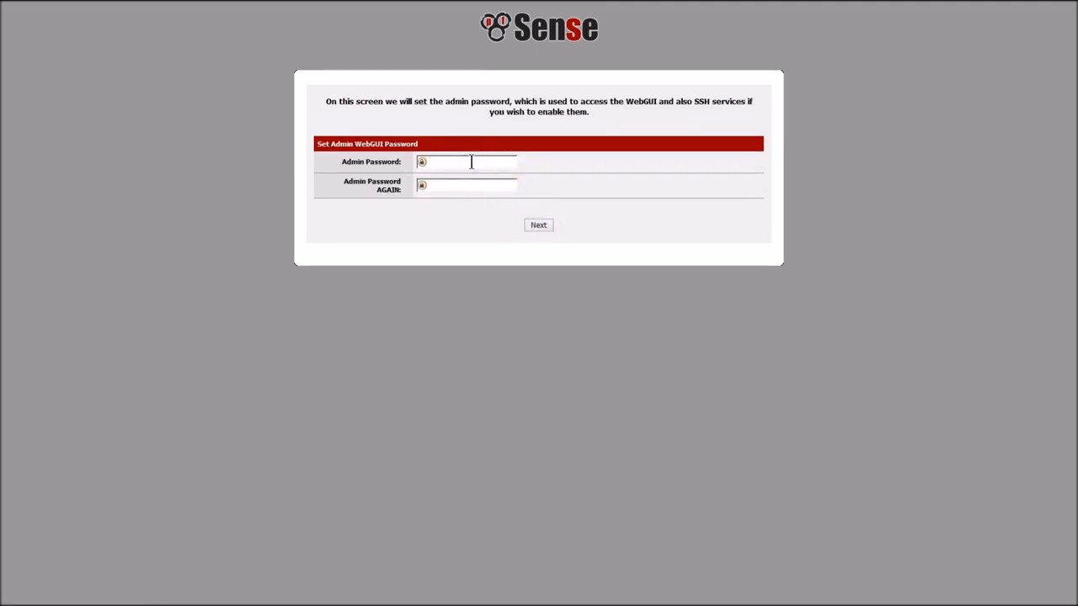
text(pfs)
key(Tab)
text(pfsense)
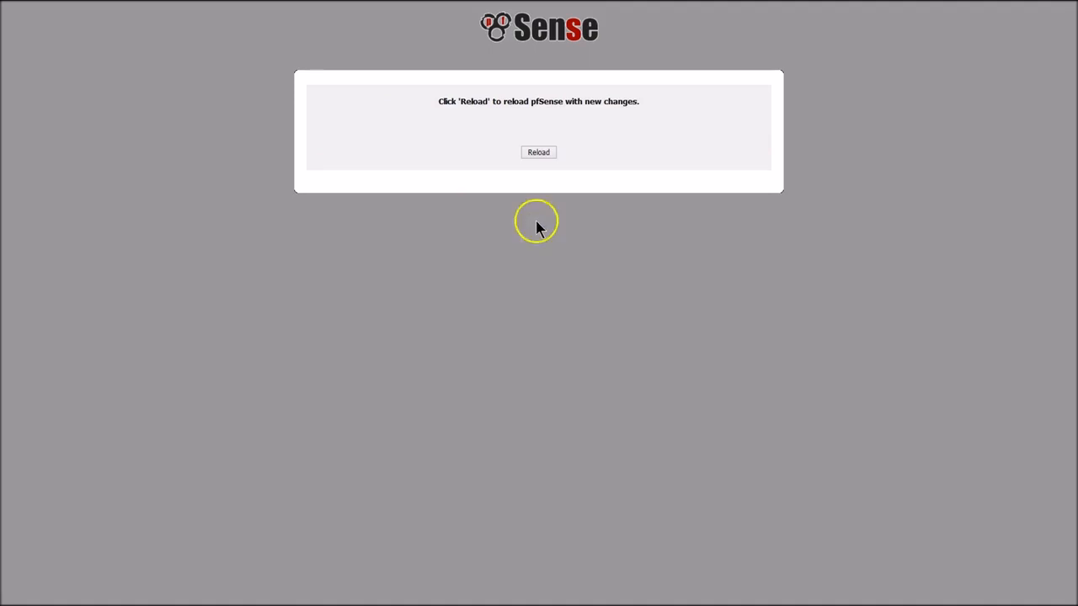
- Reload pfSense with the new configuration and open the webConfigurator dashboard
click(538, 153)
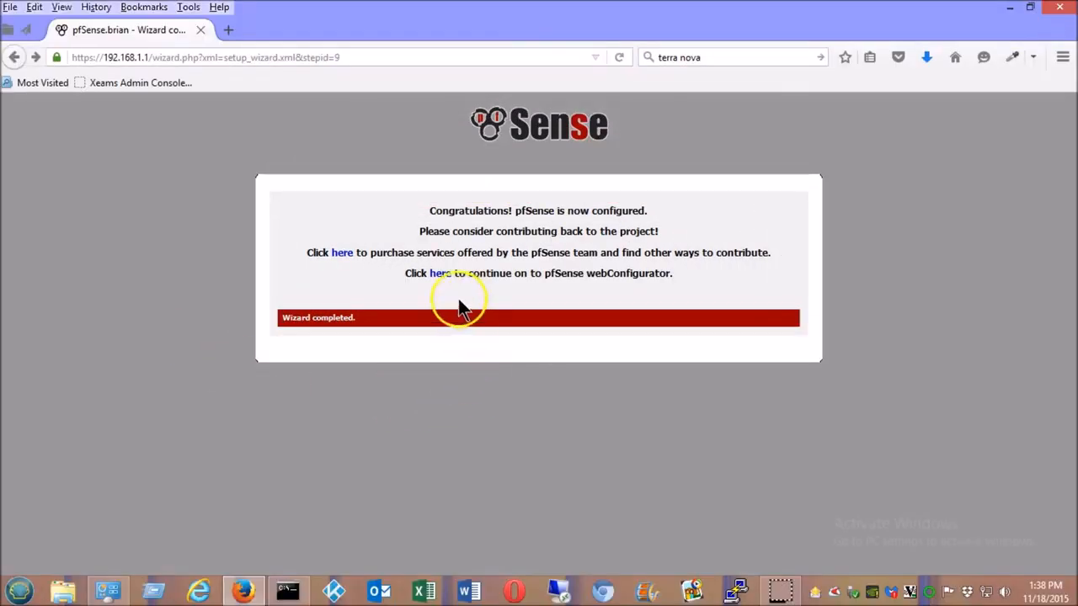
click(441, 275)
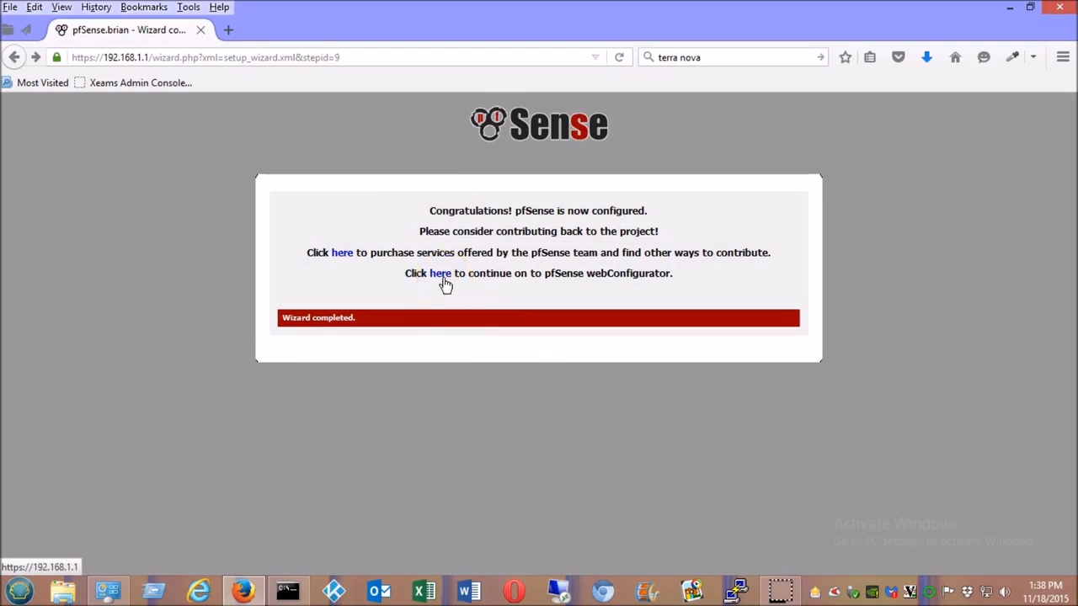
click(442, 276)
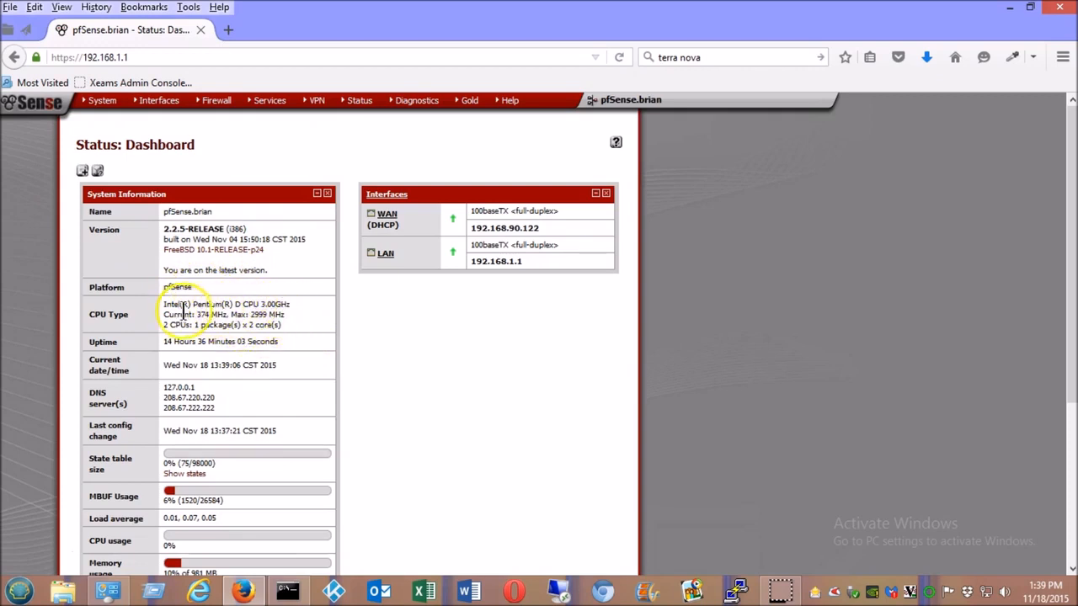
drag(253, 304, 156, 305)
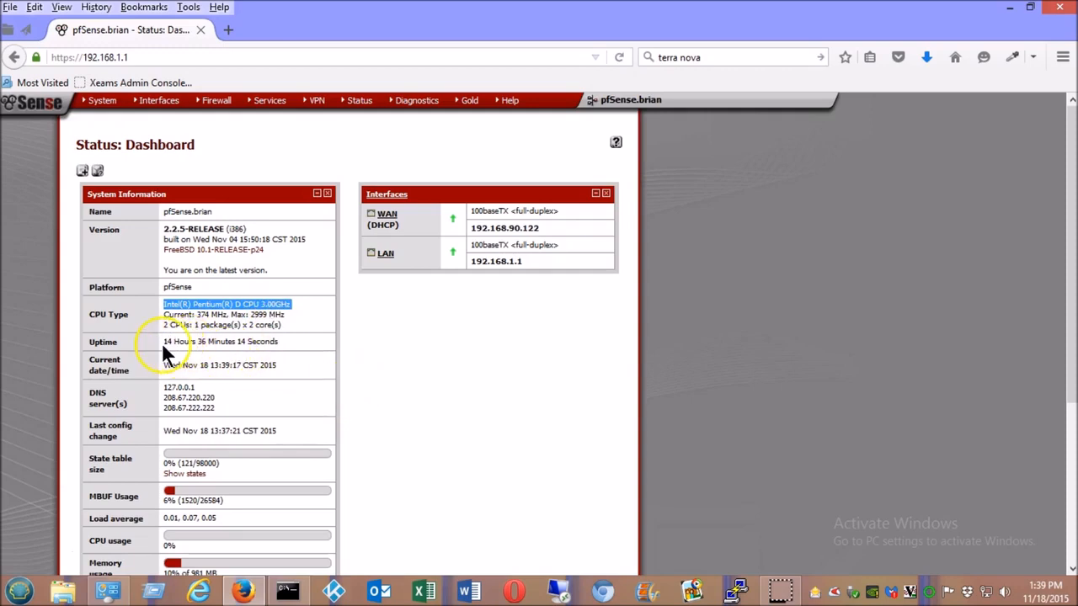
scroll(352, 417, down, 3)
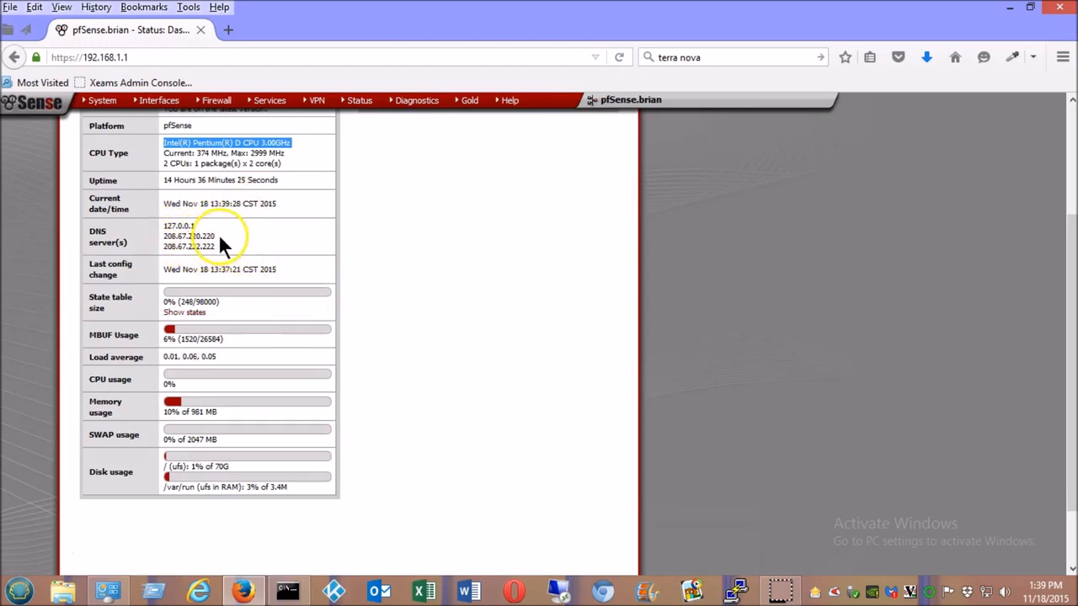
click(184, 302)
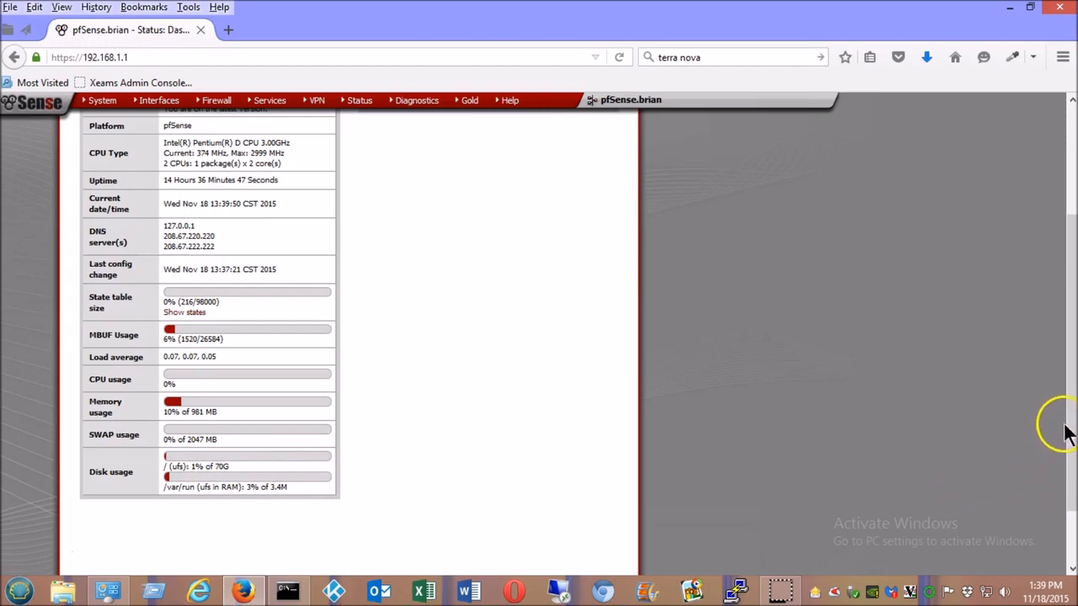
scroll(1059, 433, up, 3)
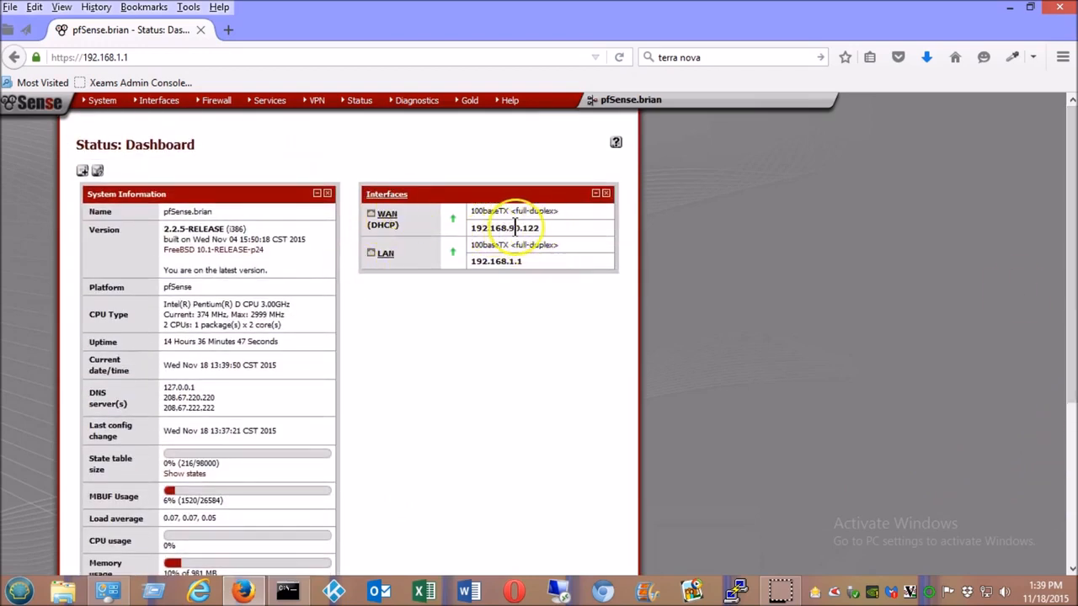
drag(547, 228, 476, 229)
click(551, 262)
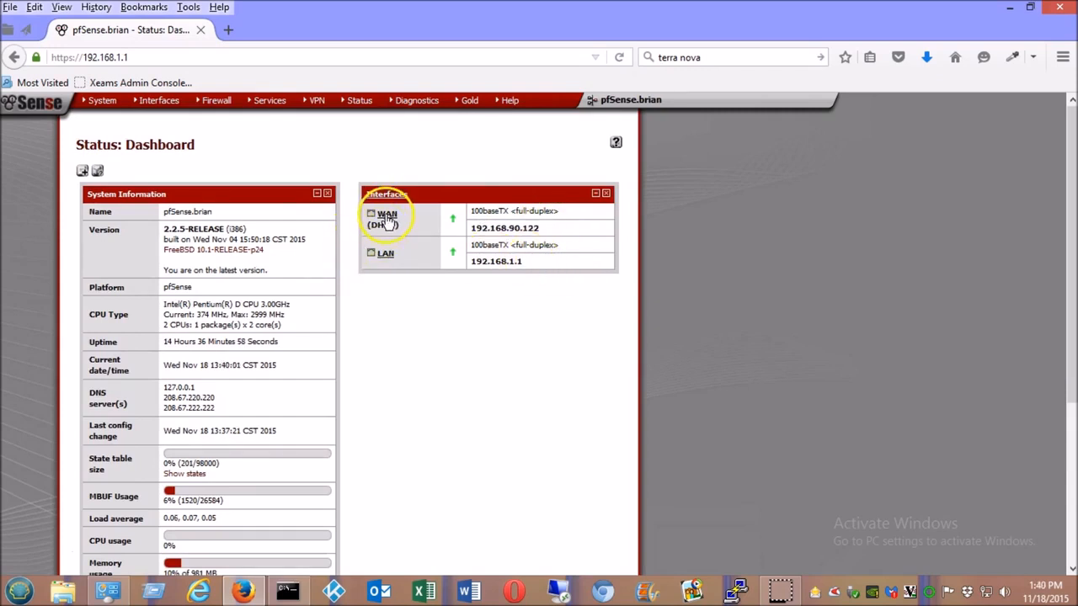
click(101, 100)
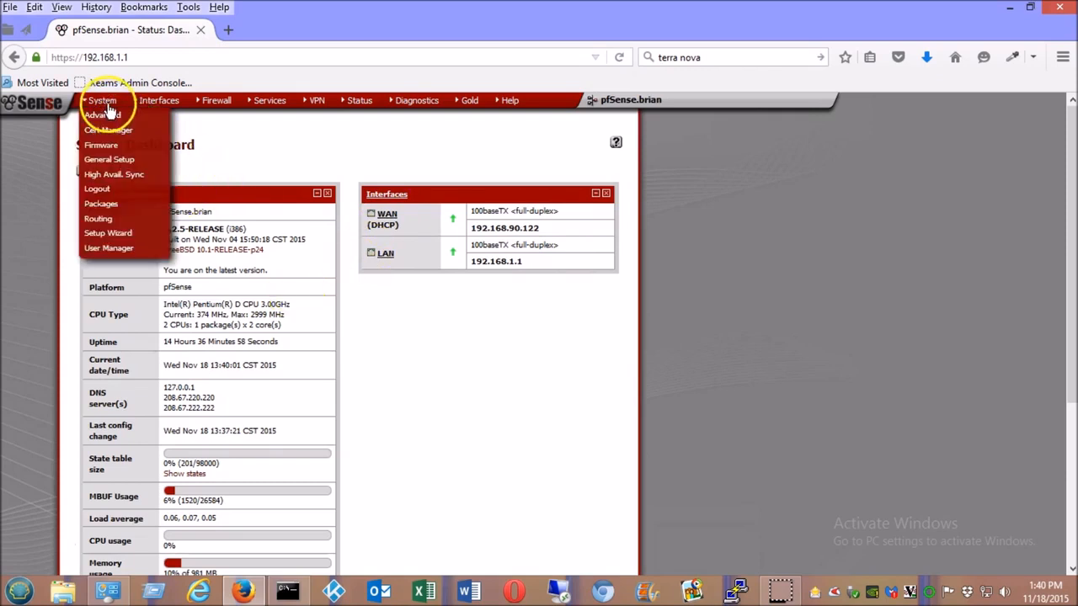
mouse_move(206, 102)
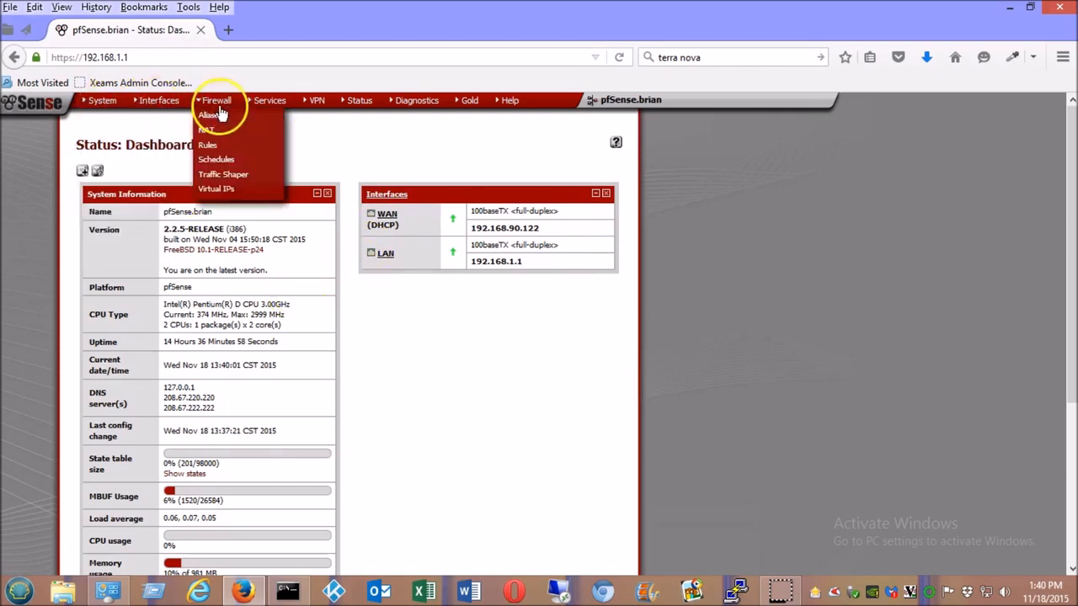
mouse_move(320, 111)
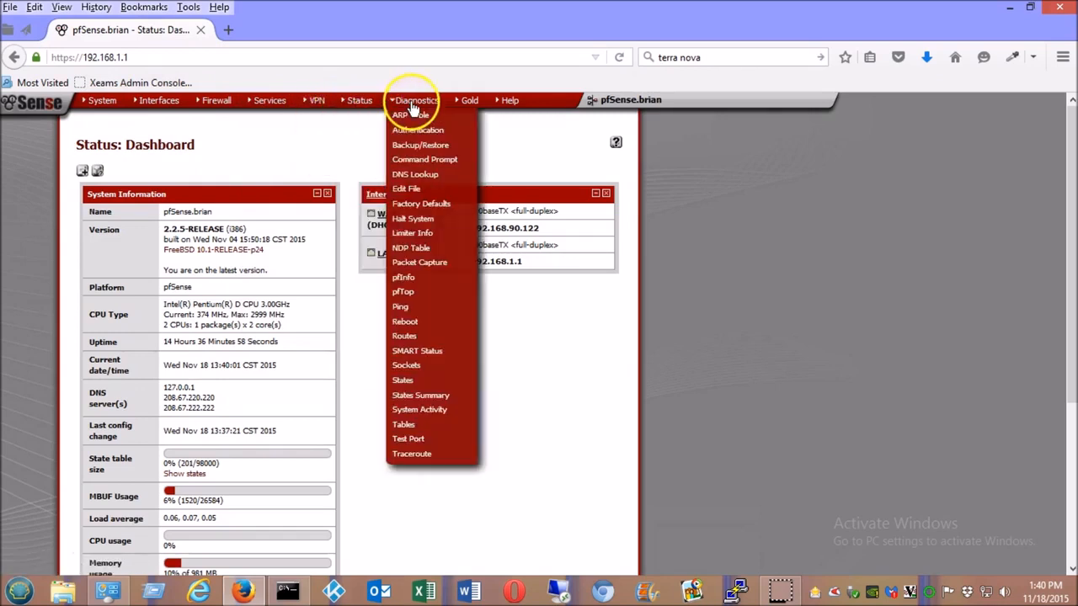
mouse_move(101, 102)
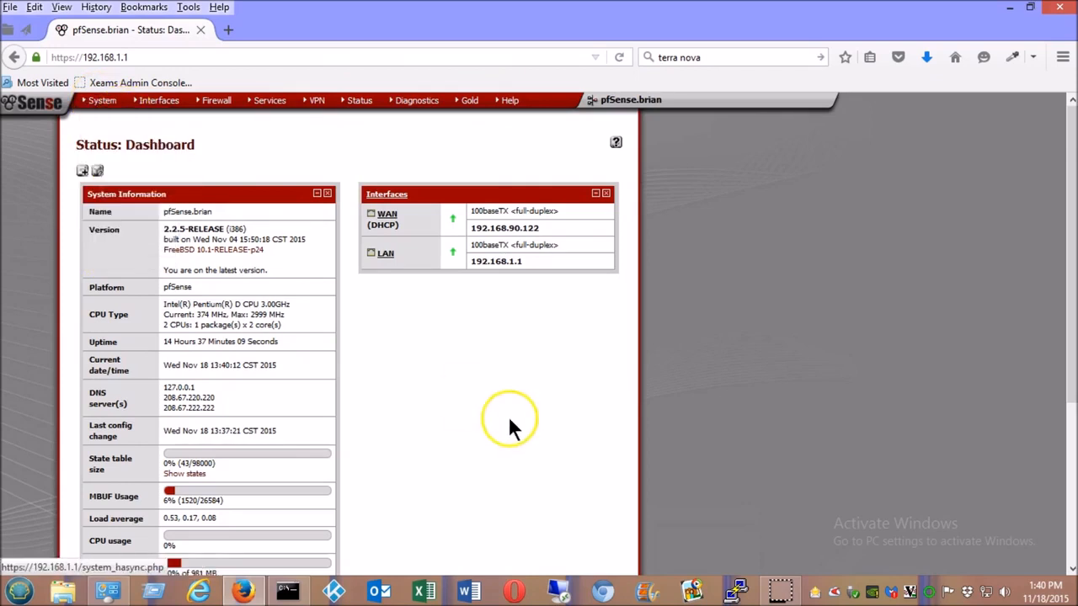
click(226, 29)
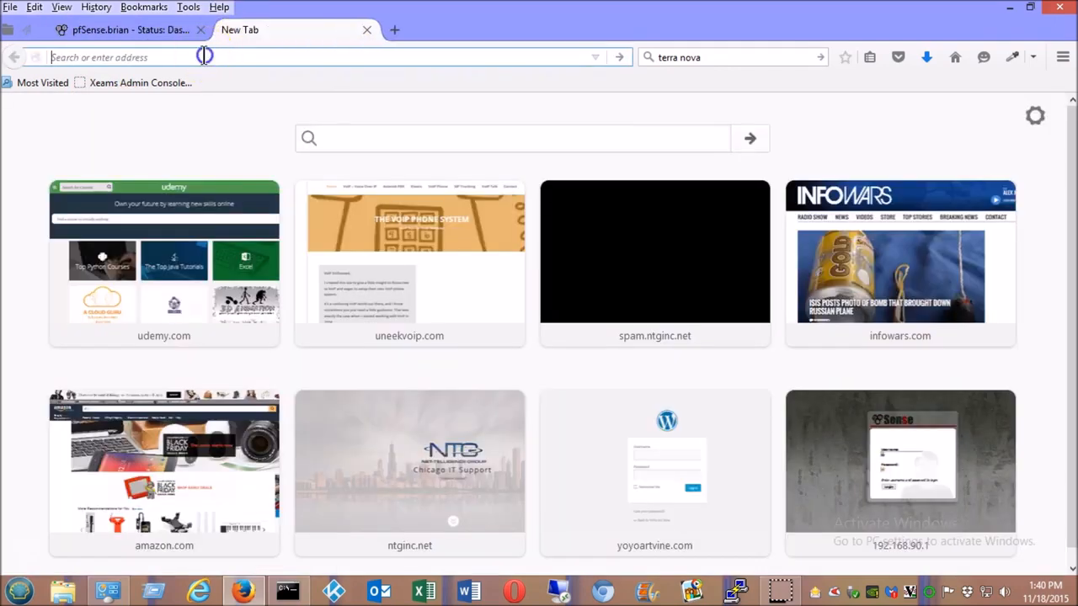
- Load cars.com, then udemy.com in the second tab, and return to the pfSense tab
text(cars)
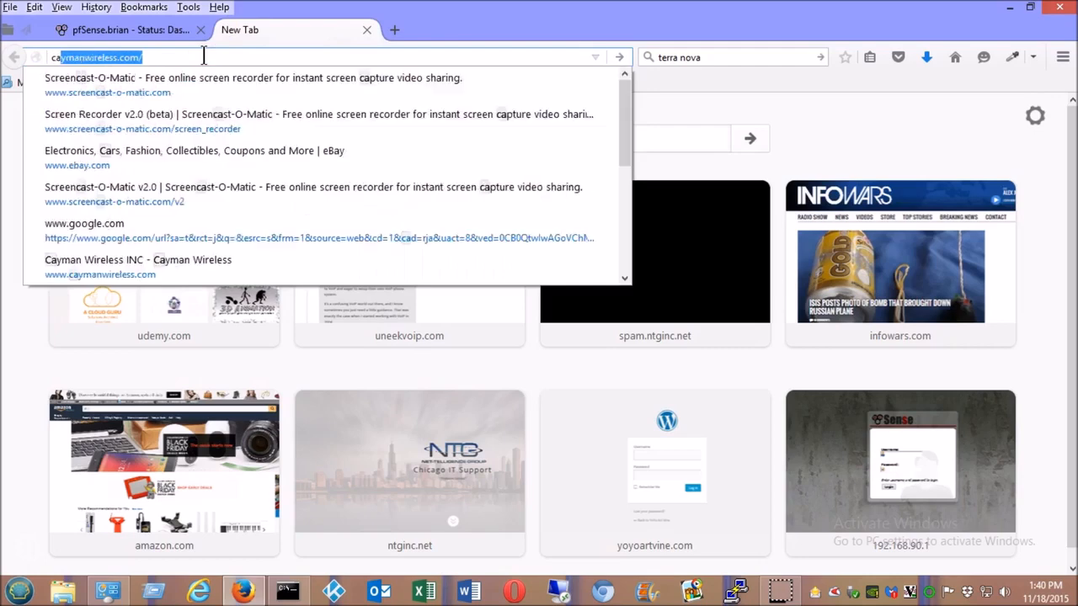
text(.com)
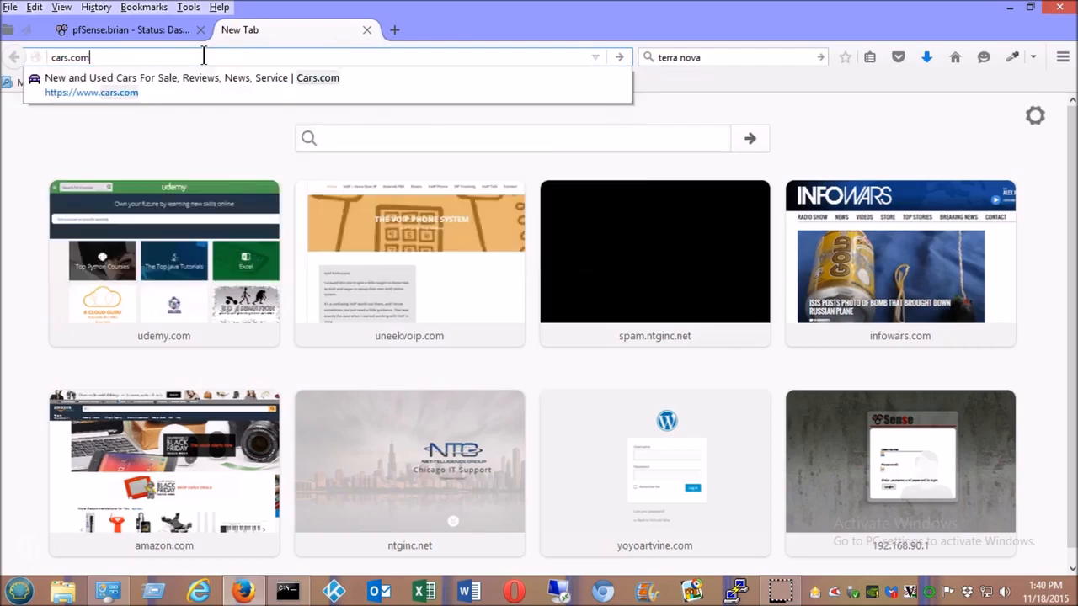
key(Return)
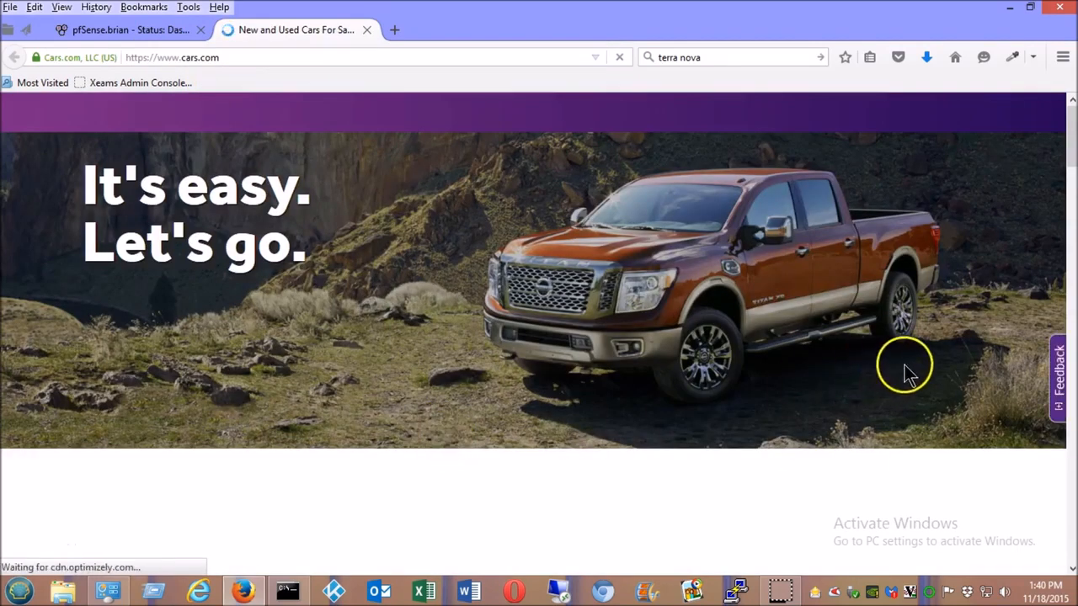
click(241, 57)
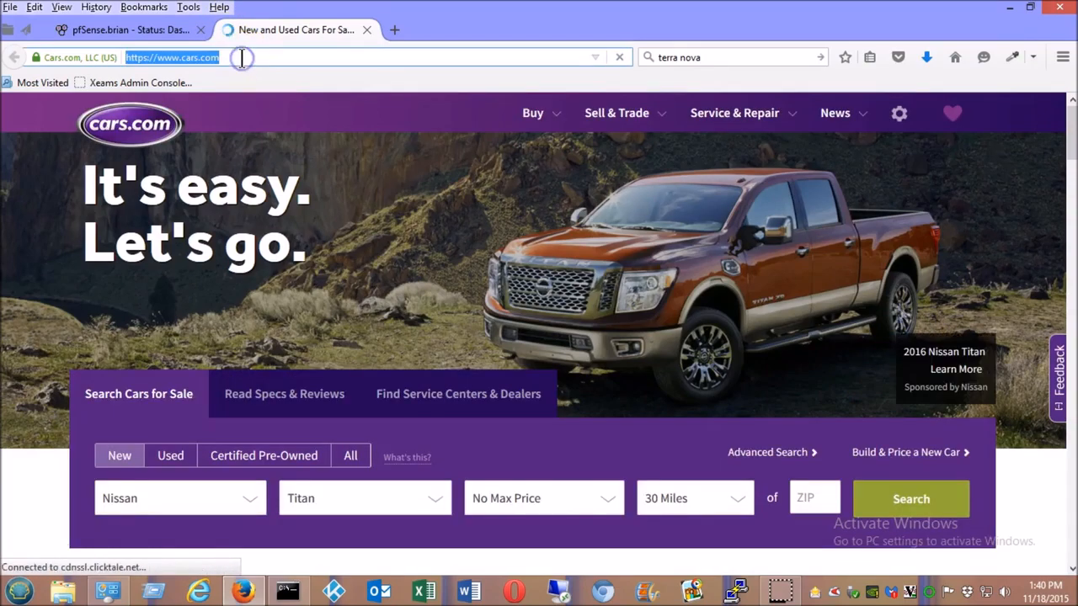
text(udemy.com/)
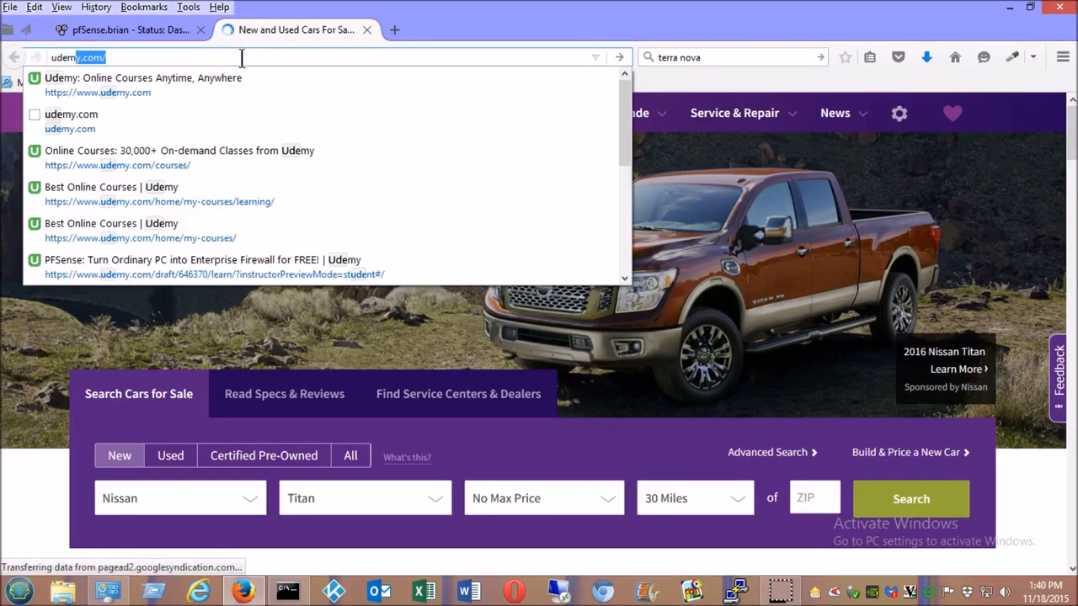
key(Right)
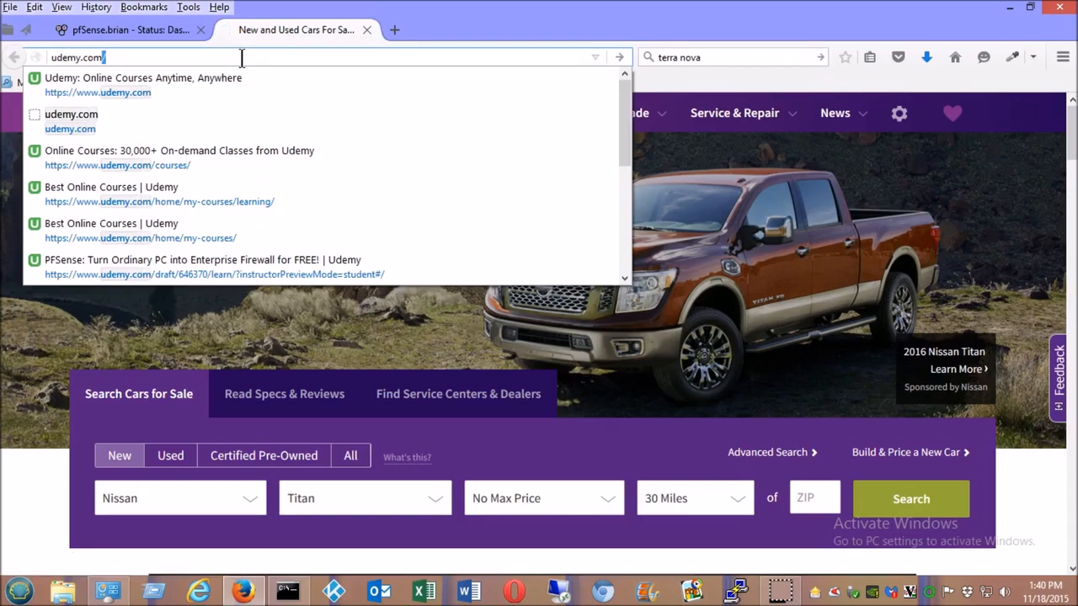
key(Return)
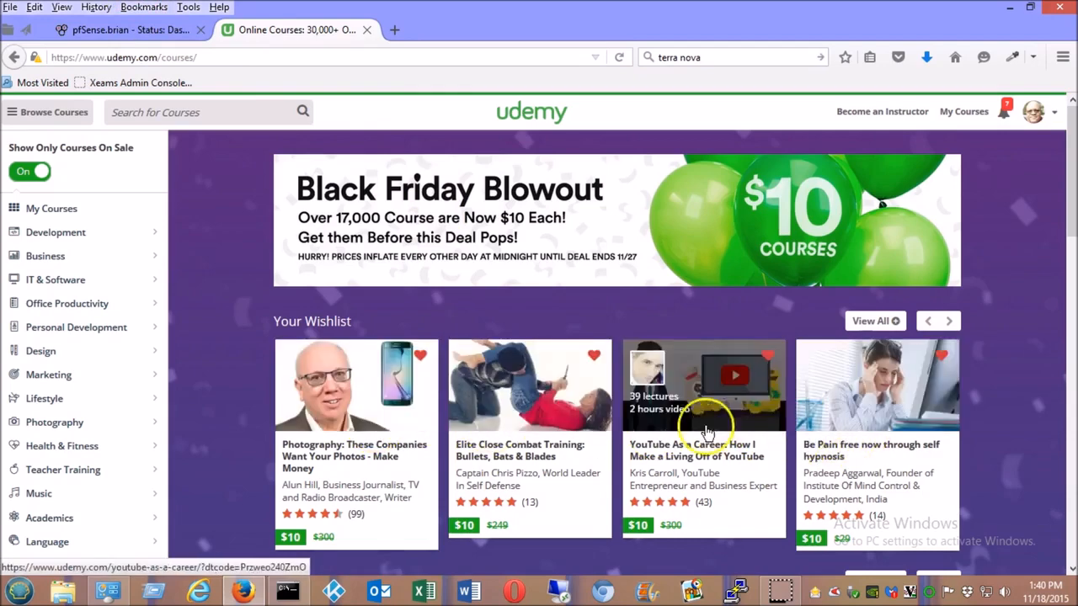
click(128, 29)
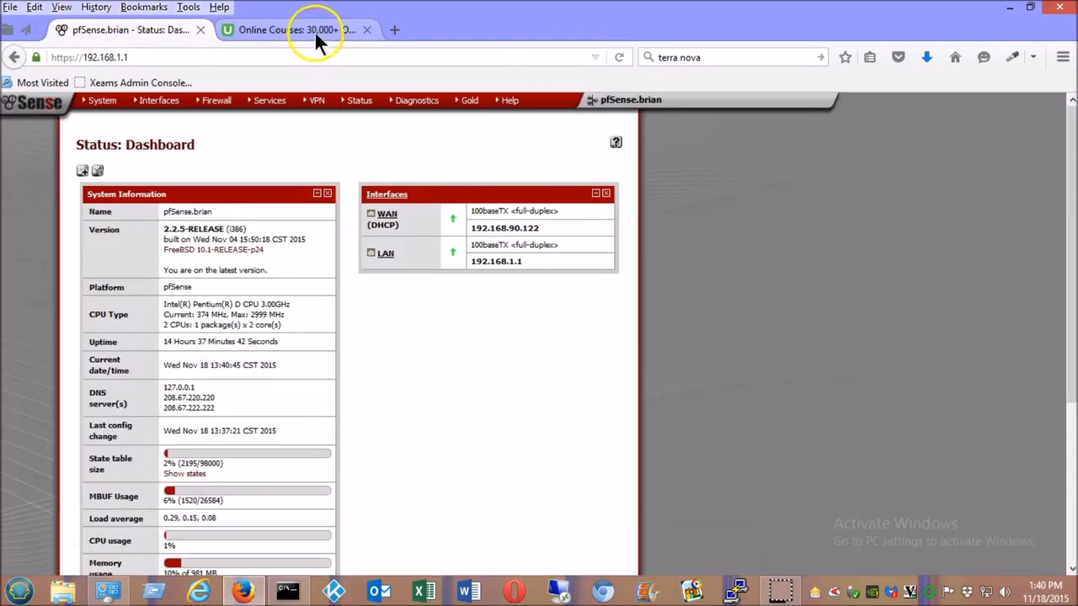
- Run ipconfig and ipconfig /all to confirm the 192.168.1.101 address and 192.168.1.1 gateway
click(315, 32)
click(160, 30)
click(287, 592)
click(287, 592)
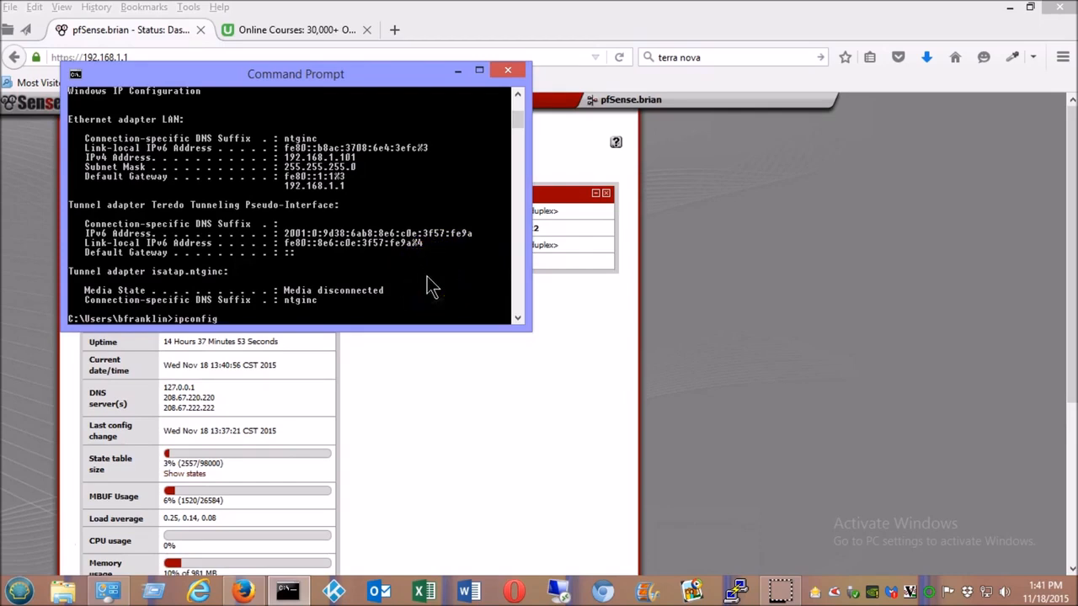
key(Return)
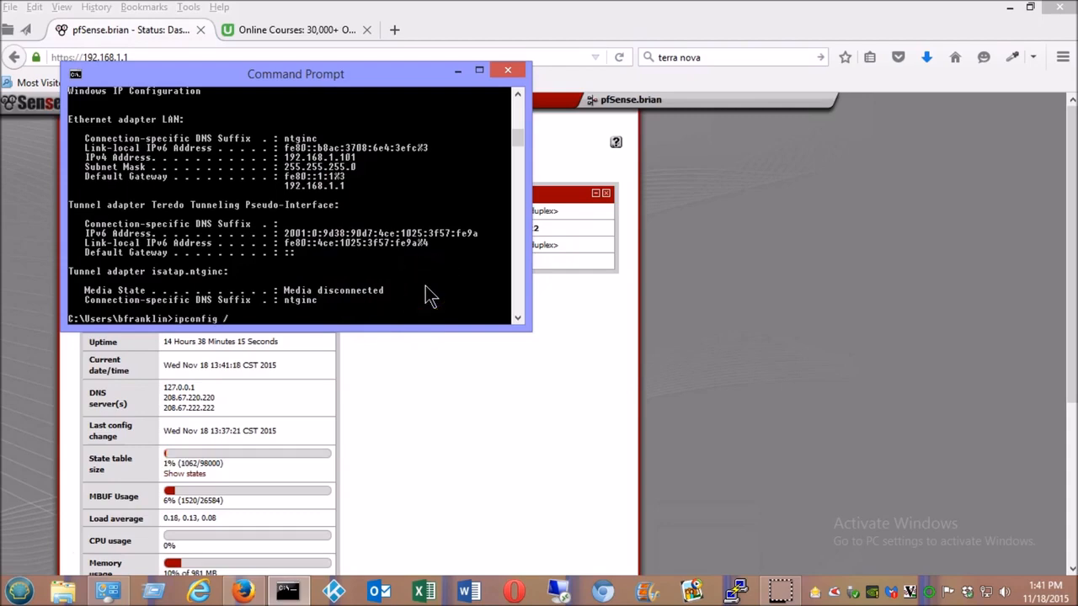
key(Return)
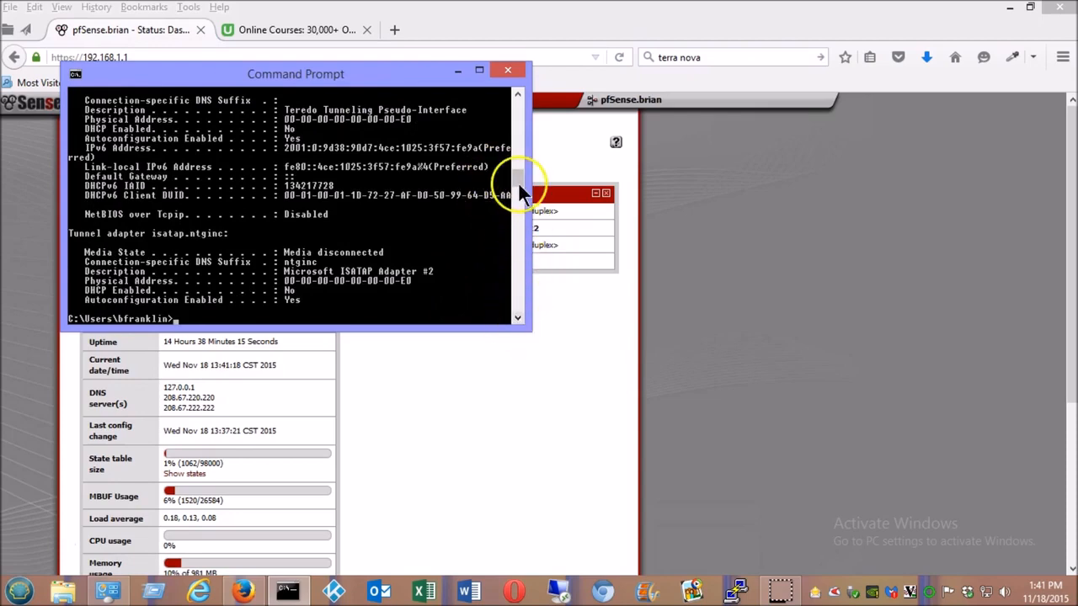
drag(518, 180, 511, 166)
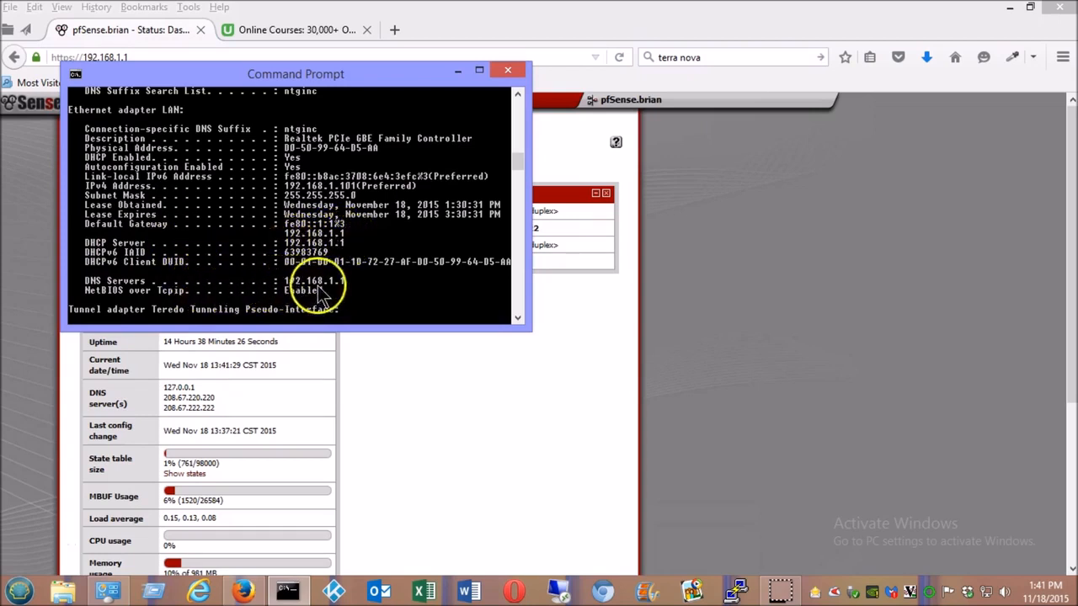
click(569, 446)
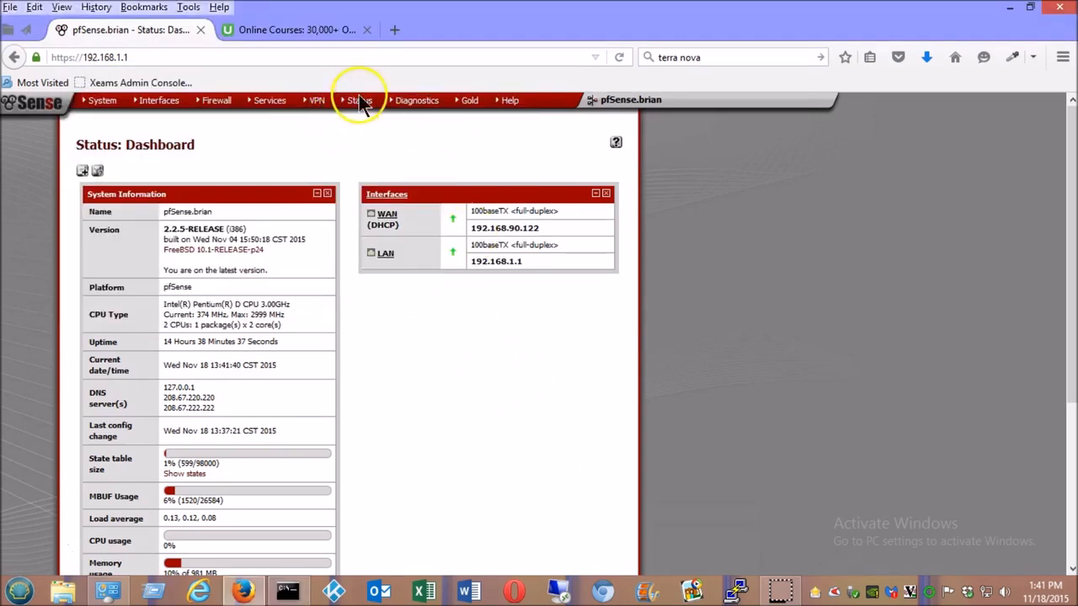
- Open Services > DHCP Server to view the LAN range 192.168.1.10–192.168.1.245
mouse_move(358, 103)
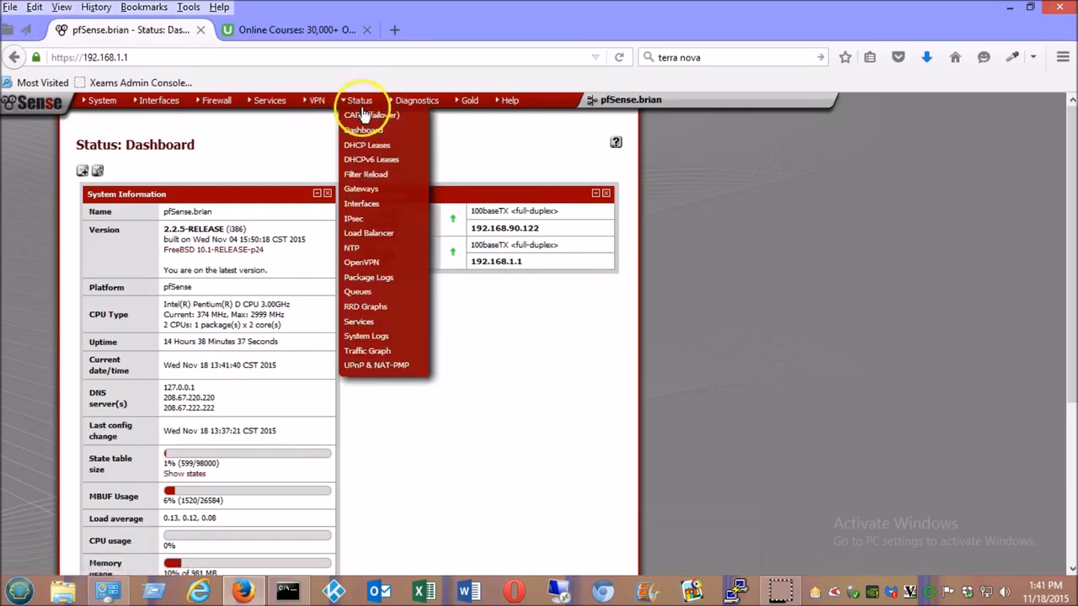
mouse_move(271, 108)
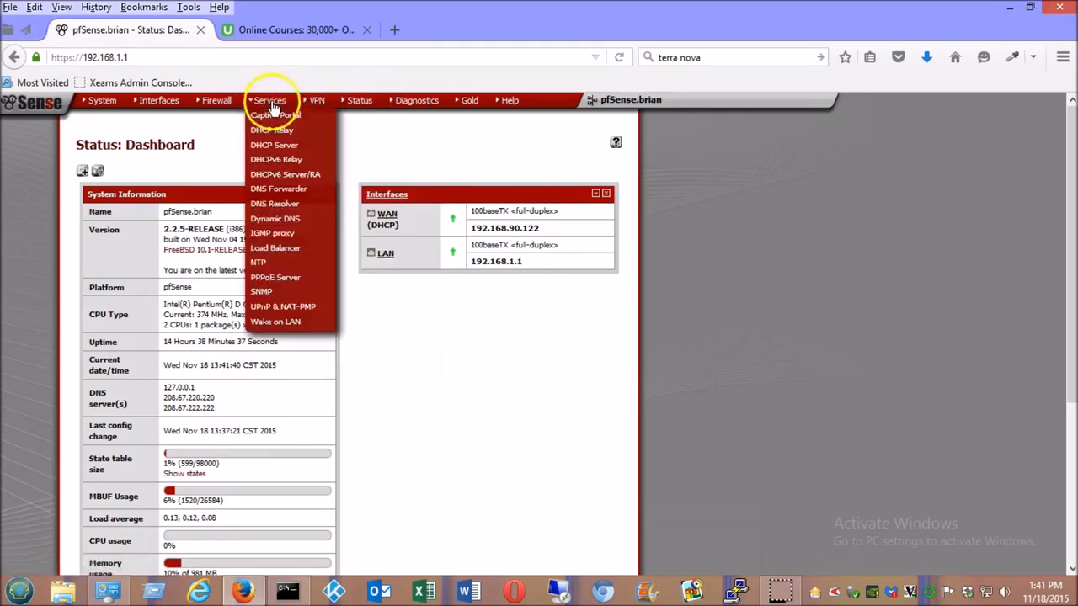
click(293, 149)
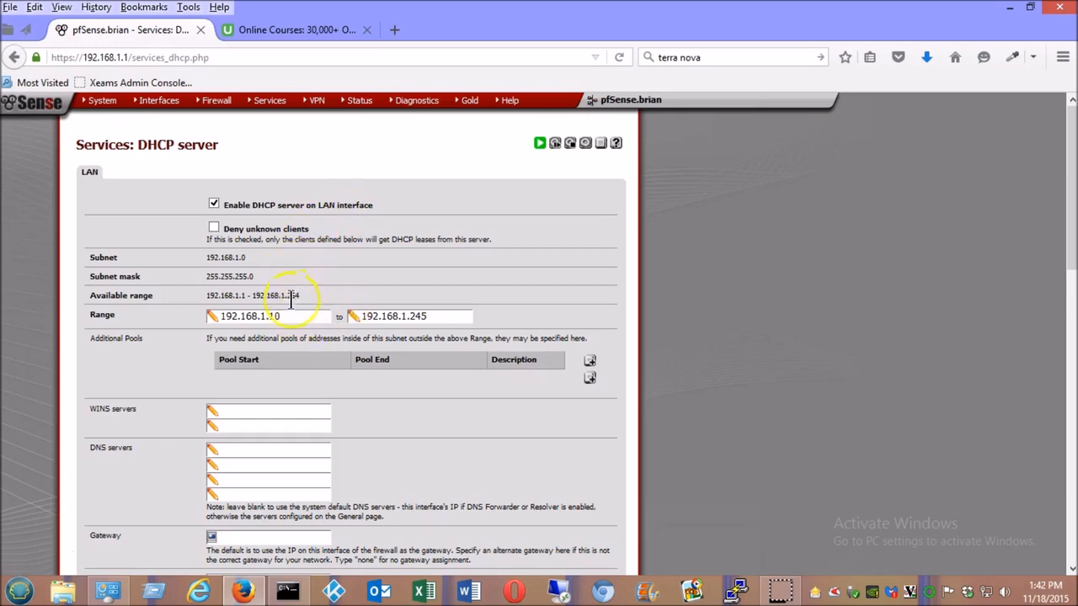
drag(1063, 162, 1038, 156)
mouse_move(279, 109)
mouse_move(385, 113)
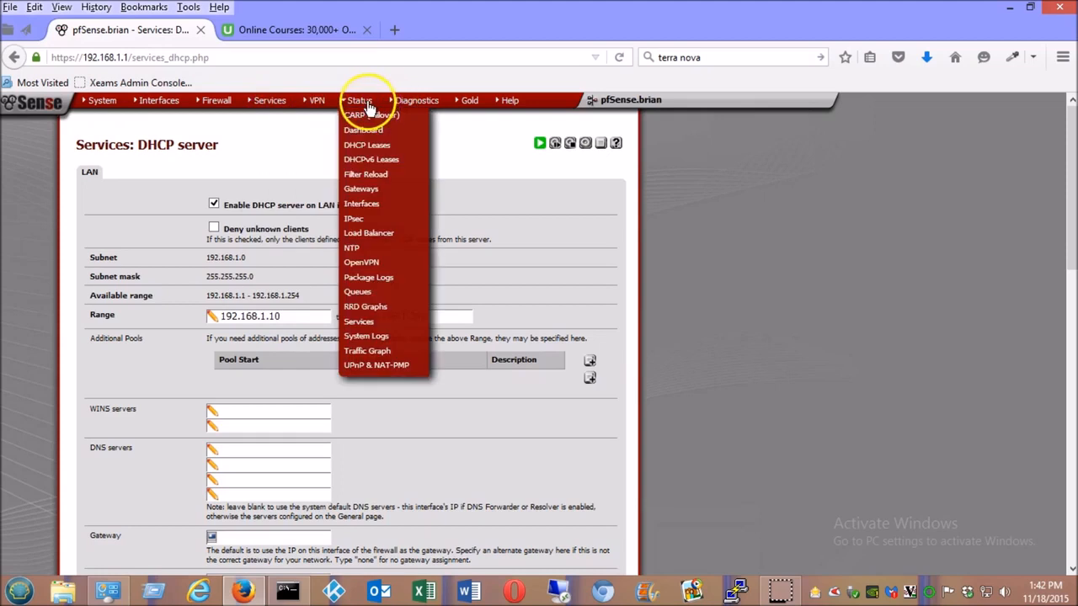
- Look over the DHCP leases of the three clients, including the 192.168.1.101 address
click(386, 148)
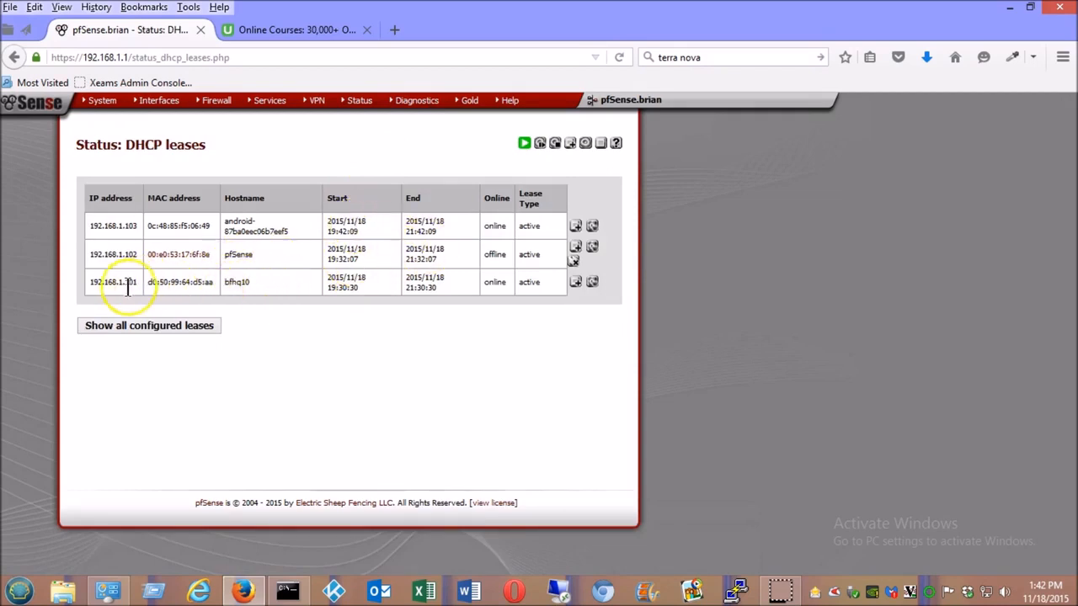
drag(91, 282, 126, 283)
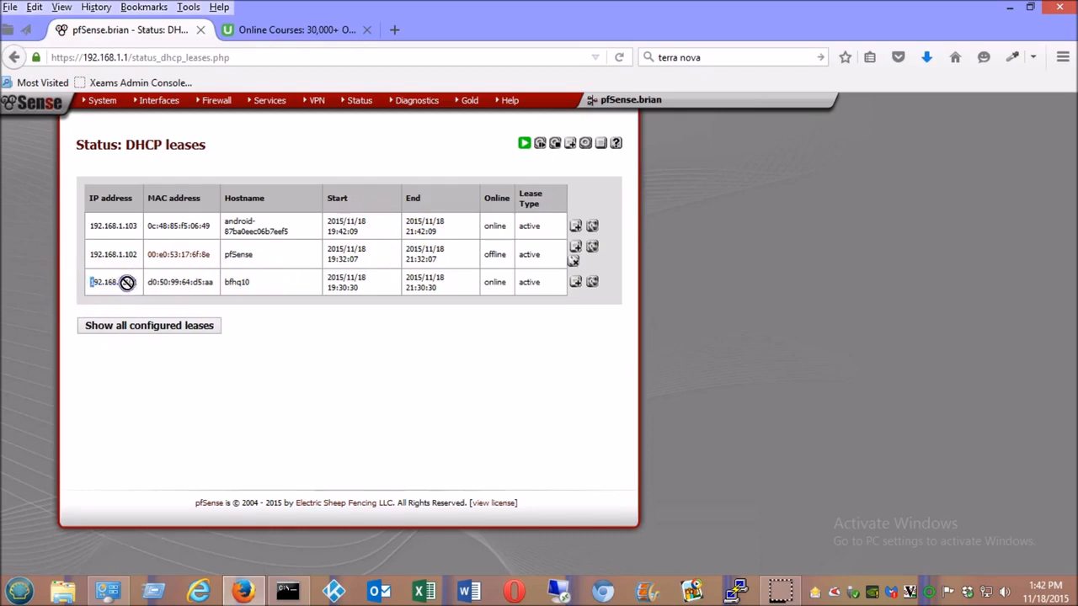
click(132, 287)
- Return to the Status dashboard through the pfSense logo
mouse_move(317, 101)
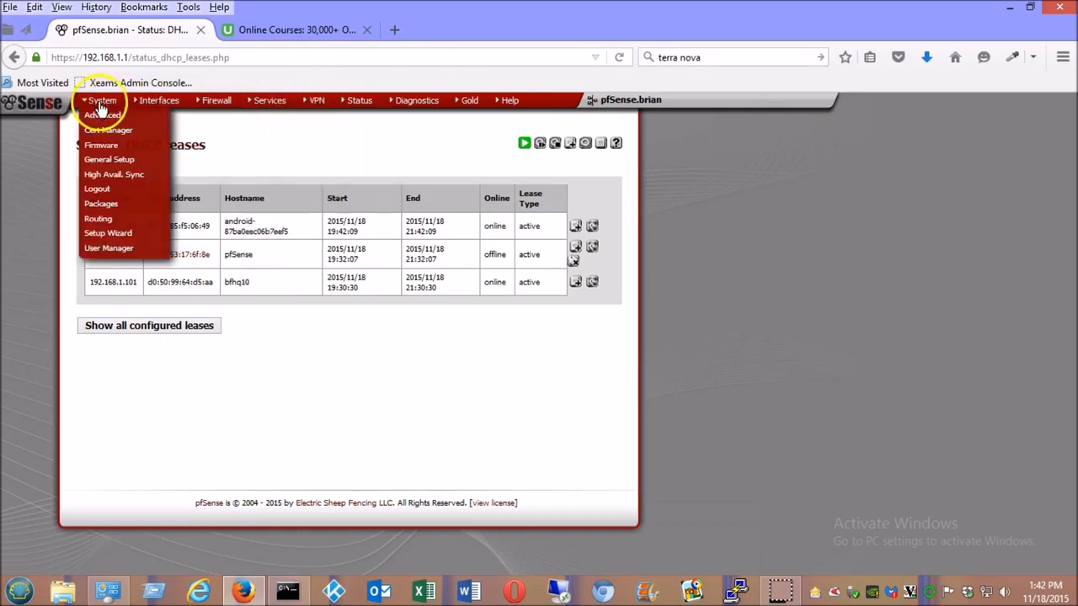
click(53, 106)
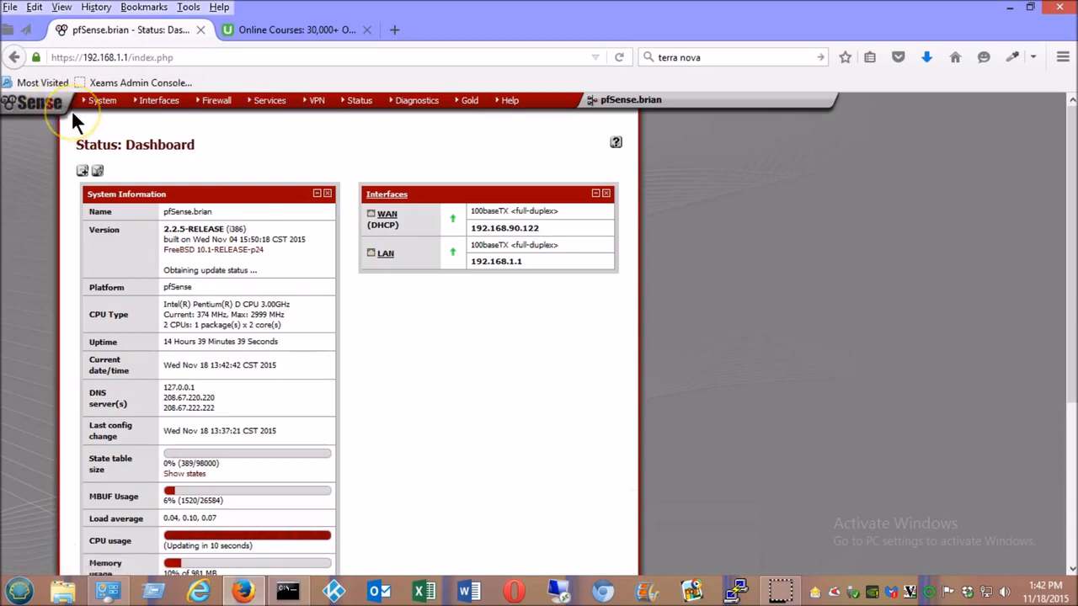
mouse_move(95, 105)
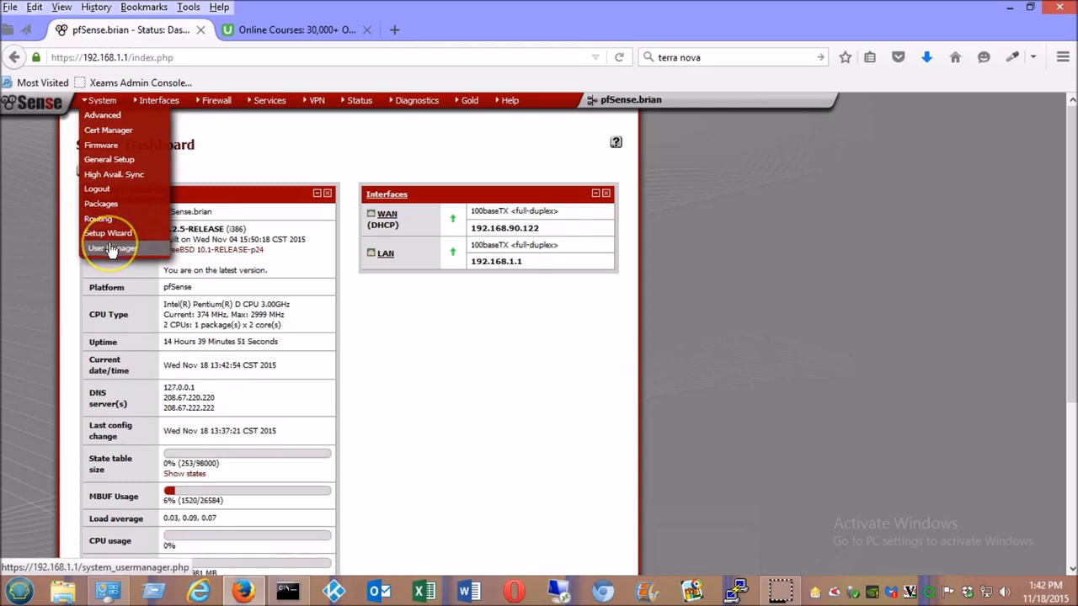
- In System > General Setup, set the Theme to pfsense_ng_fs and save
click(118, 160)
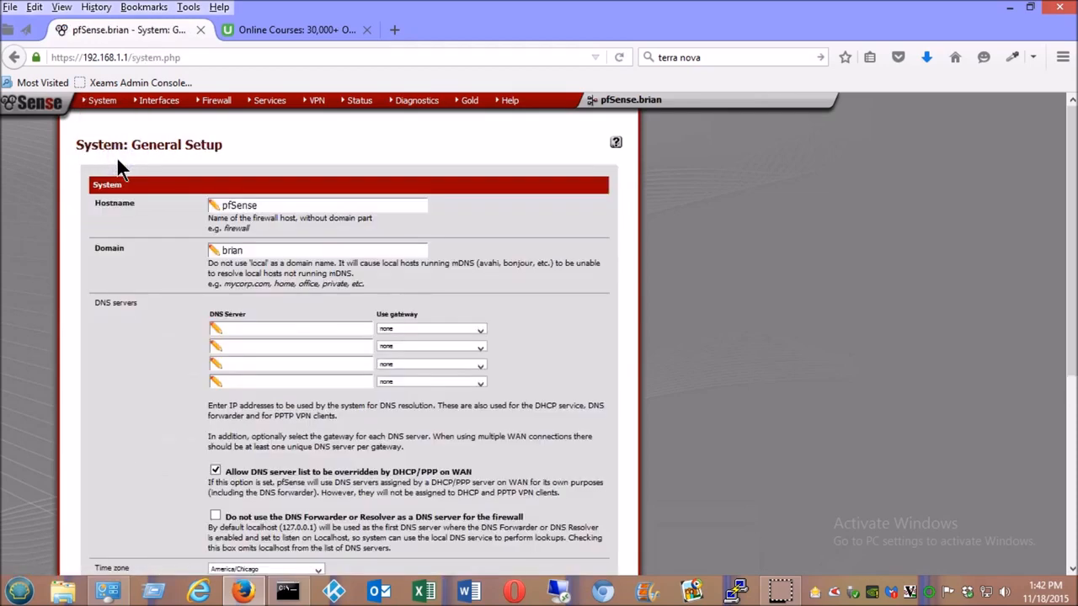
drag(1060, 292, 1059, 443)
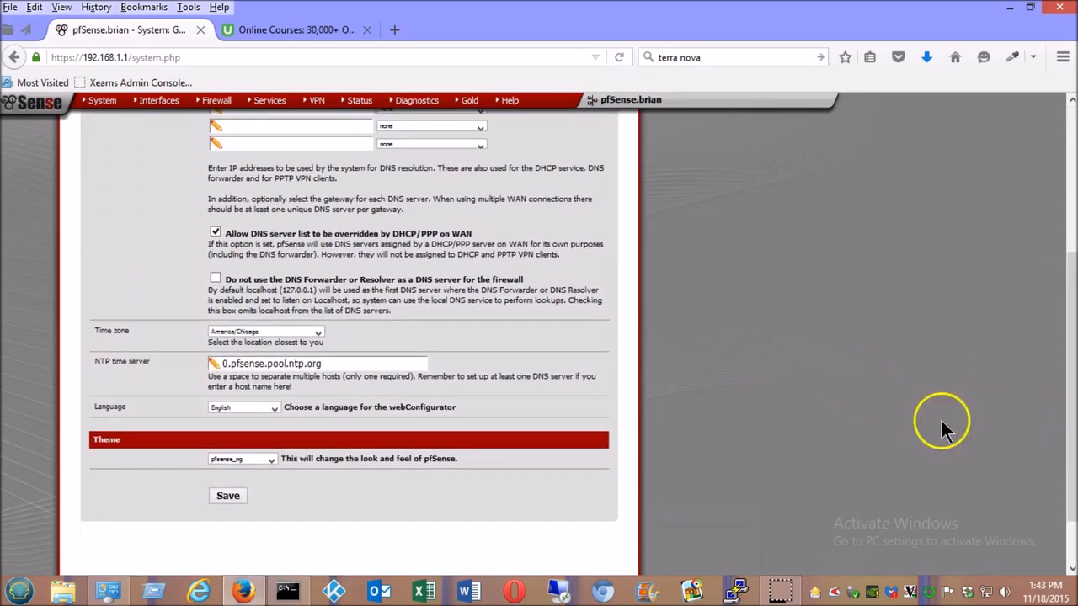
click(270, 461)
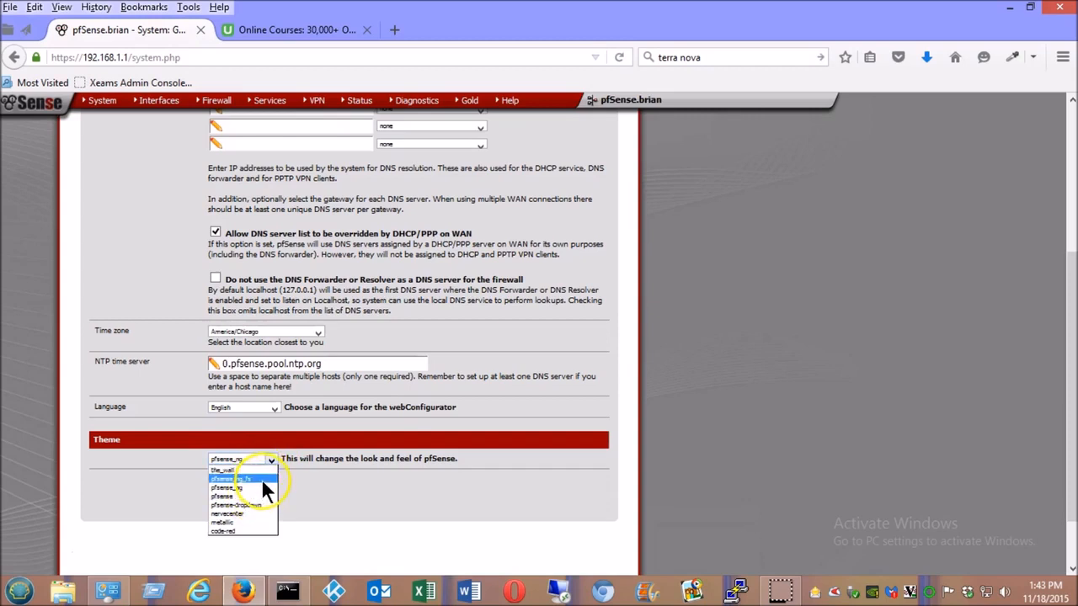
click(262, 480)
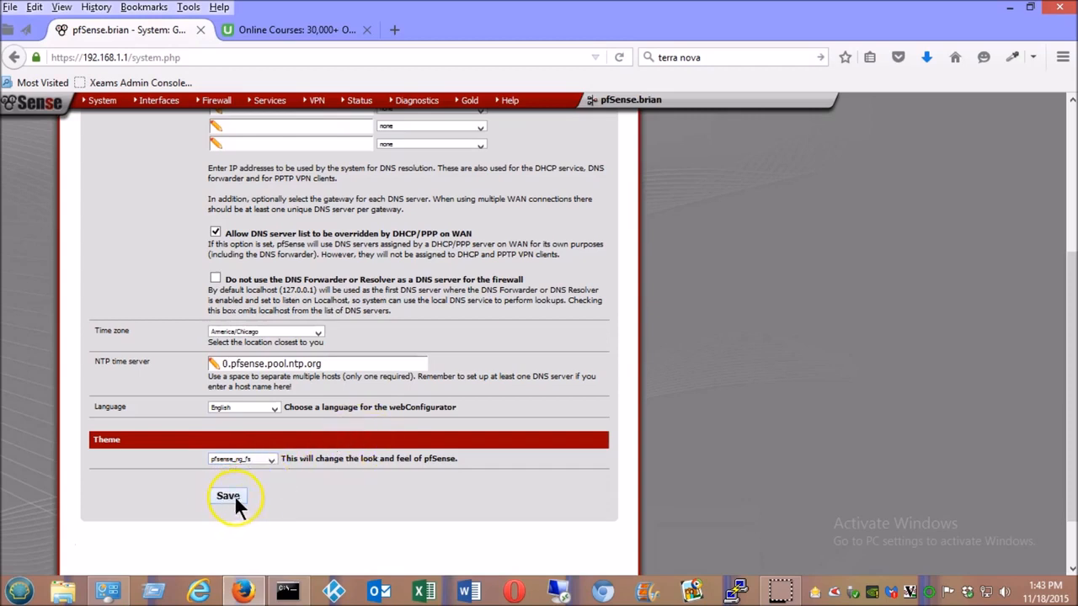
click(229, 496)
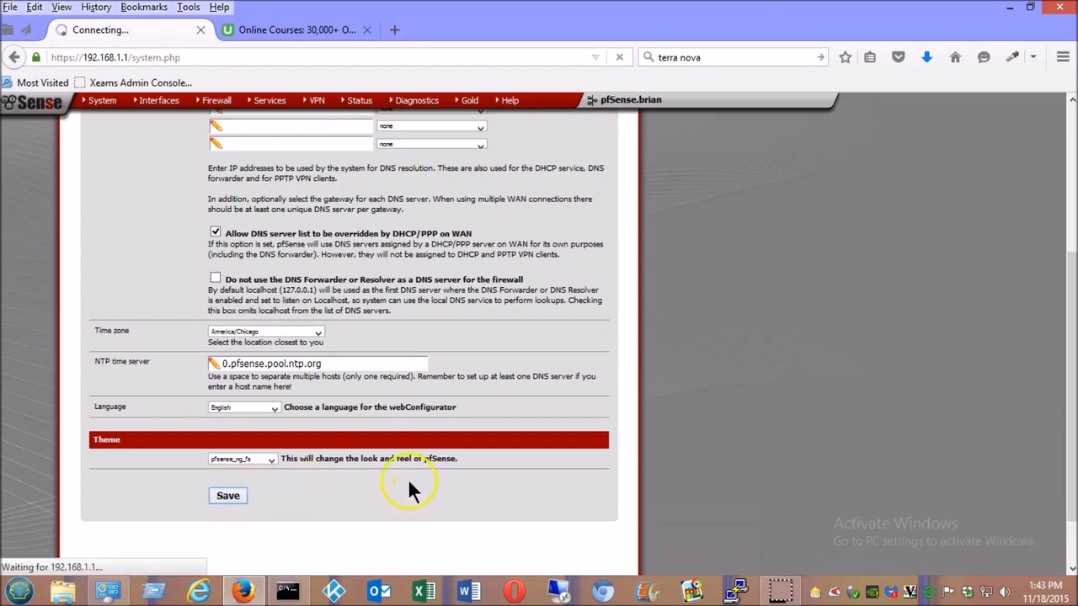
click(481, 444)
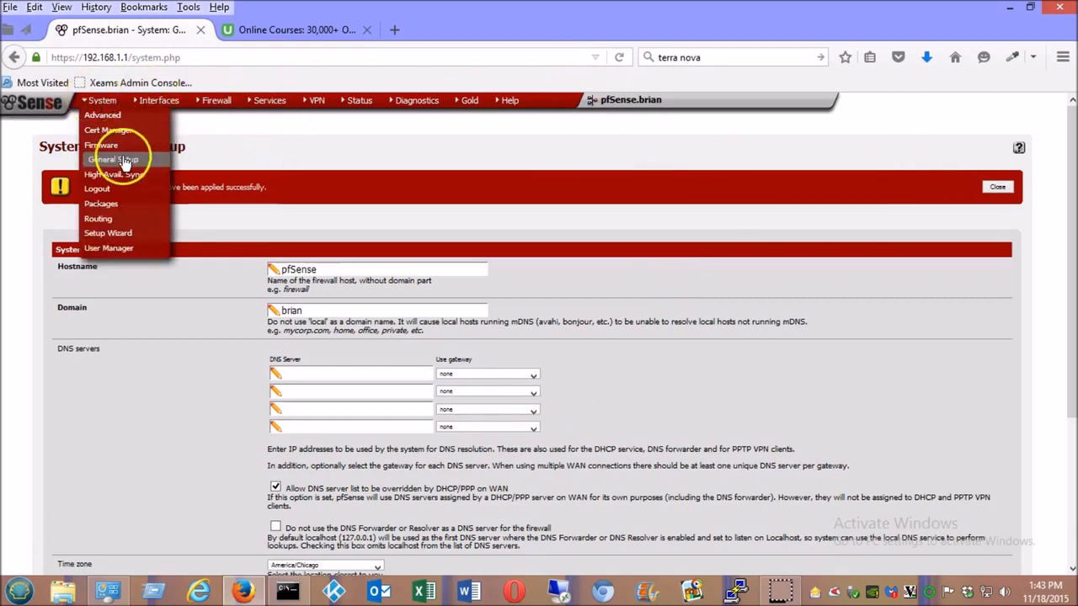
- Reload General Setup, pick the nervecenter theme and save it
click(120, 160)
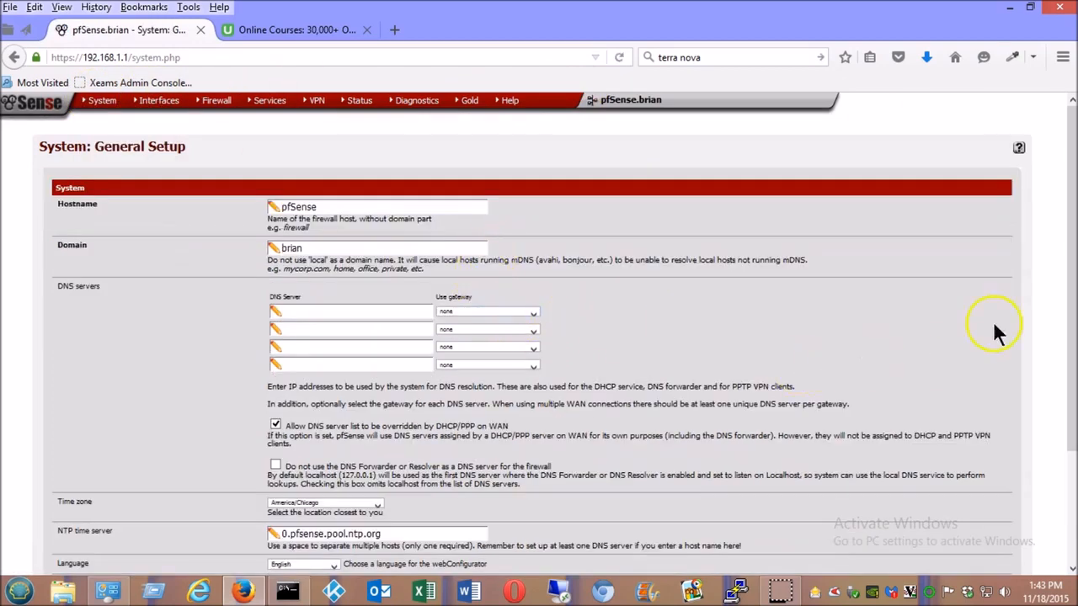
drag(1073, 286, 1036, 491)
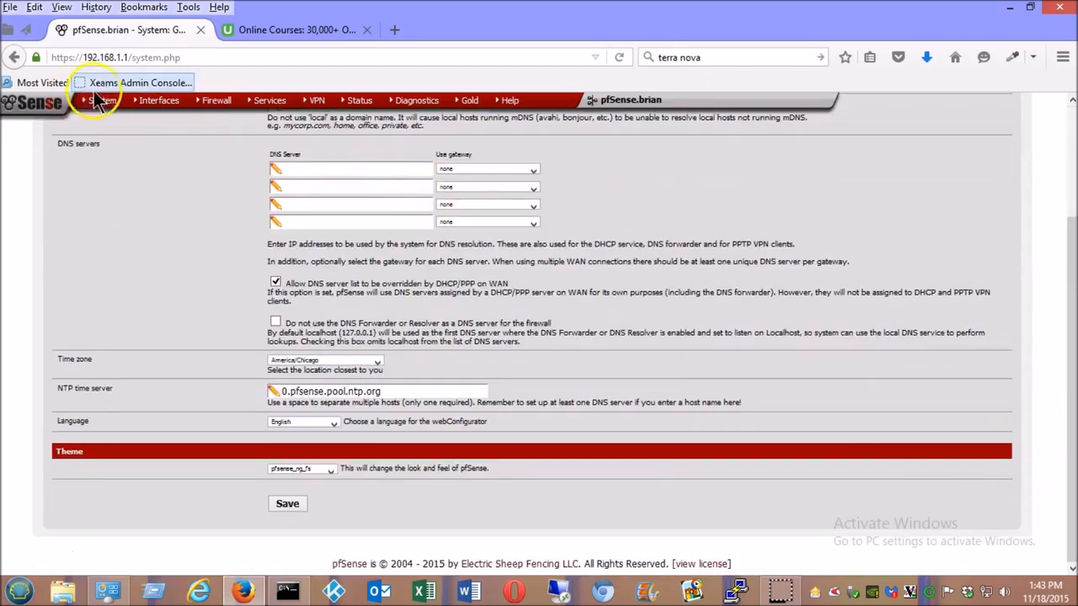
mouse_move(112, 107)
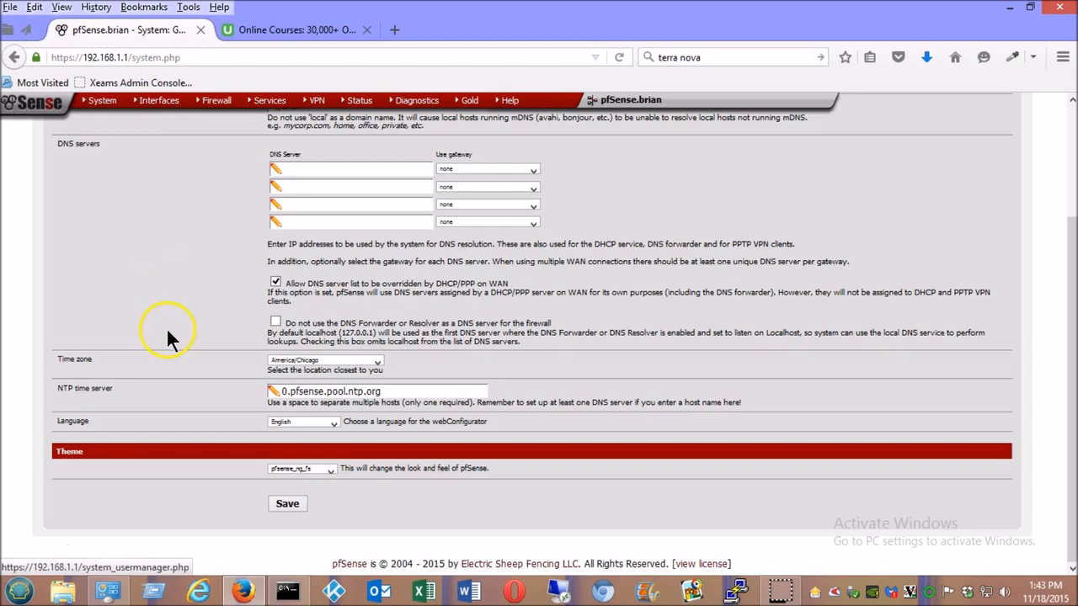
click(333, 469)
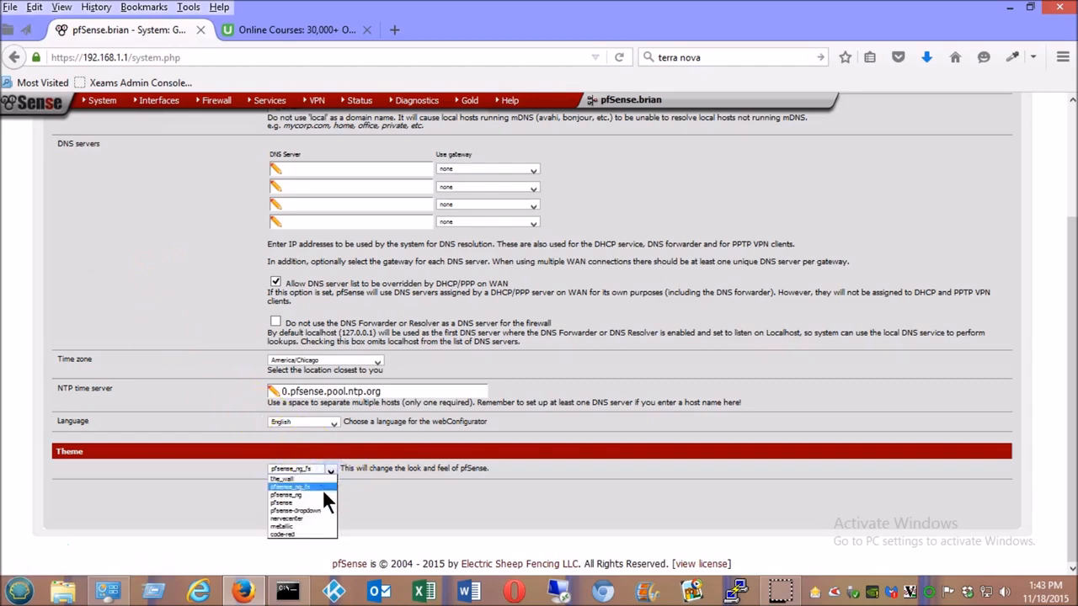
click(303, 517)
click(288, 503)
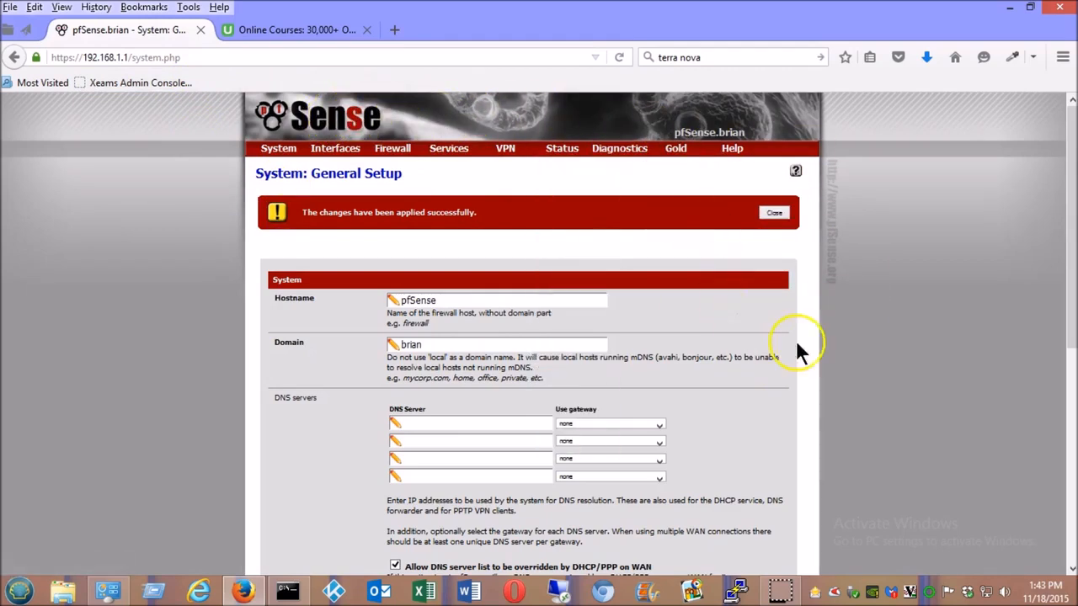
- Select the the_wall theme in General Setup and save it
scroll(1041, 409, down, 10)
scroll(1041, 409, up, 10)
drag(1062, 306, 1060, 589)
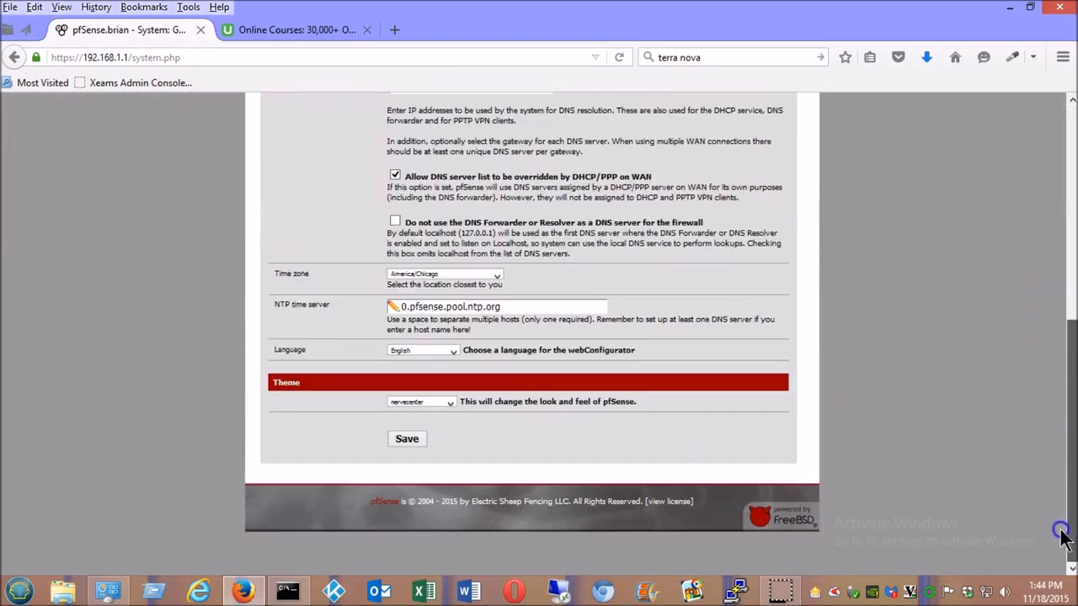
click(448, 403)
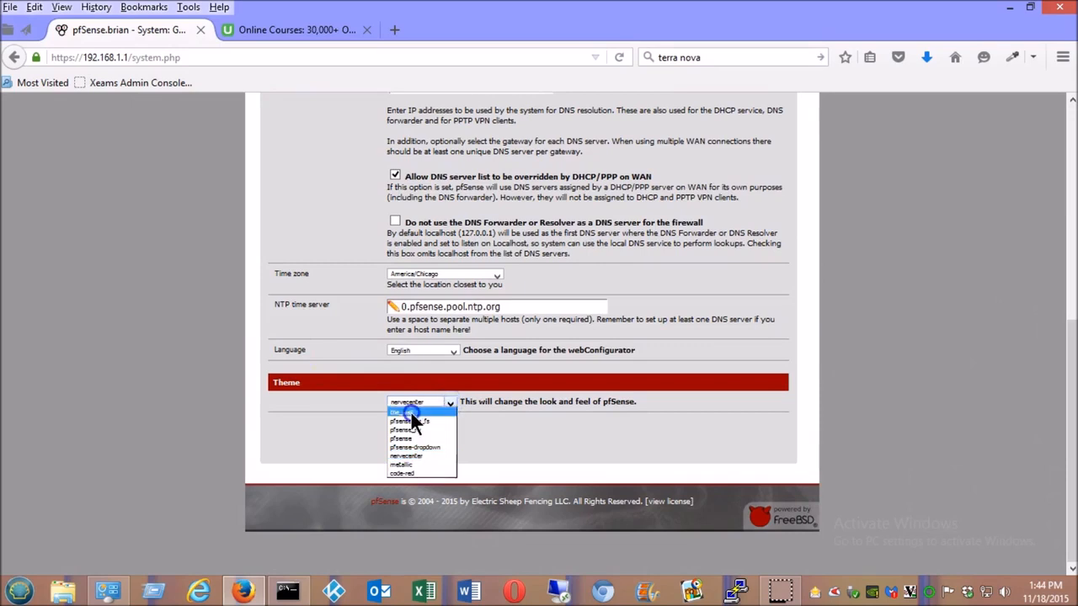
click(412, 413)
click(400, 438)
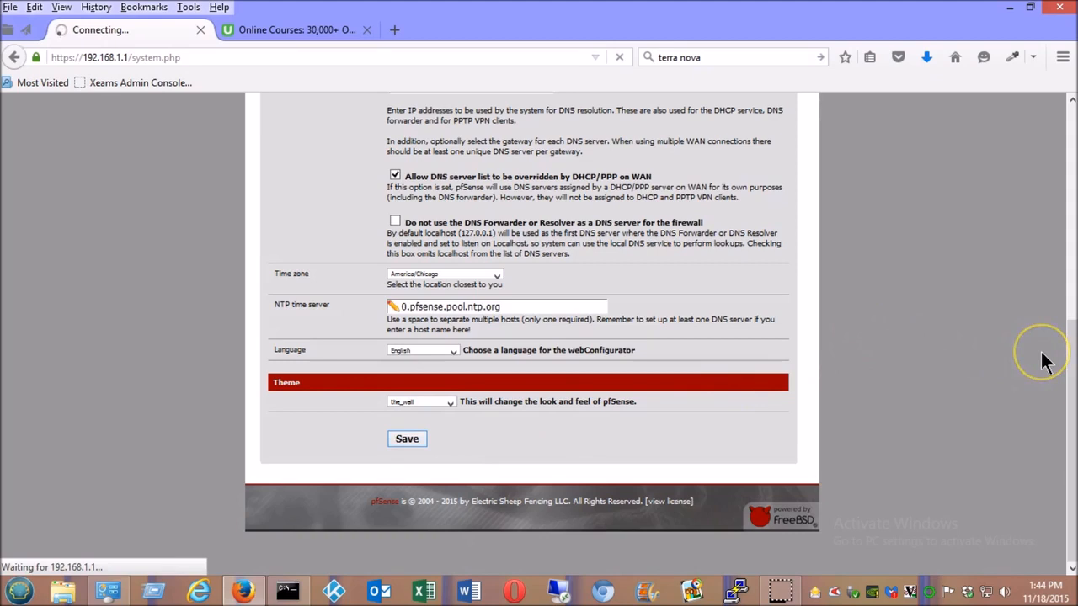
- Go back to the Status dashboard, now shown in the_wall theme
click(1025, 324)
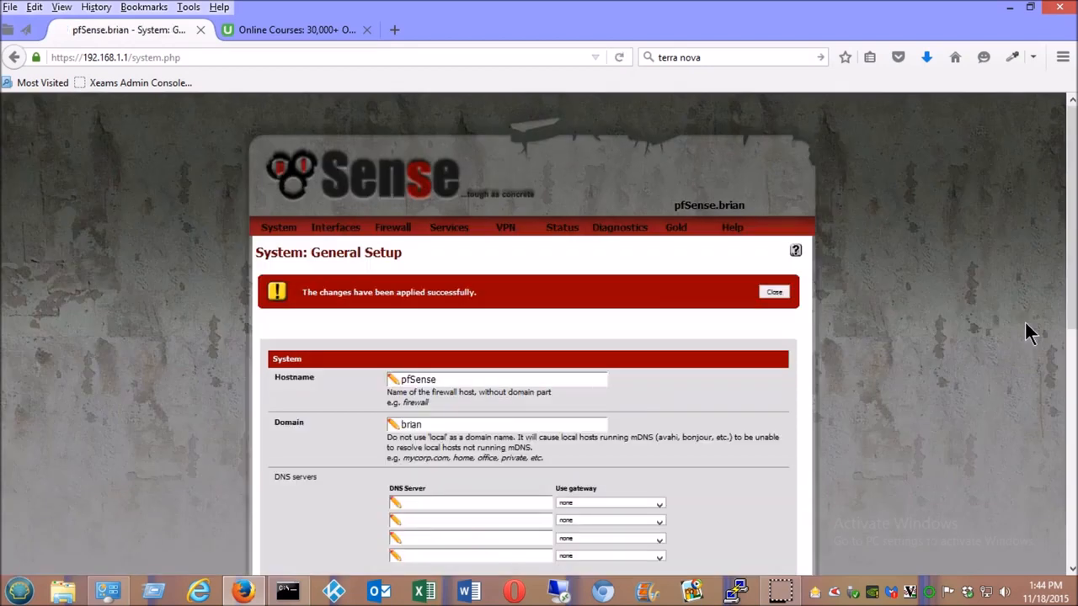
click(924, 330)
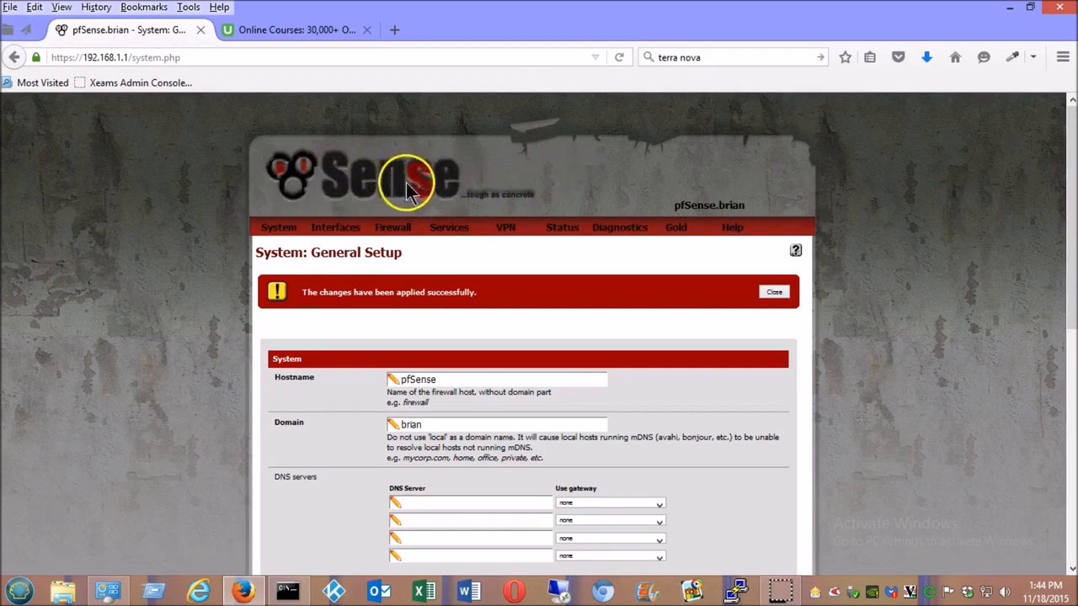
click(313, 134)
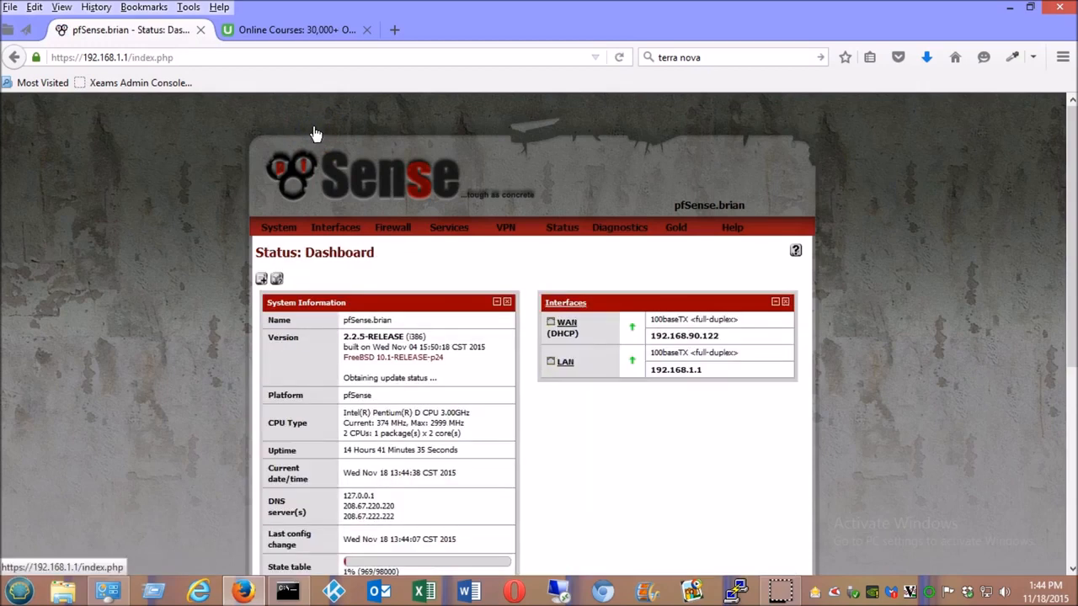
- Add the SMART Status widget from the Available Widgets list
mouse_move(1061, 229)
mouse_down()
mouse_move(1058, 341)
mouse_move(1059, 221)
mouse_up()
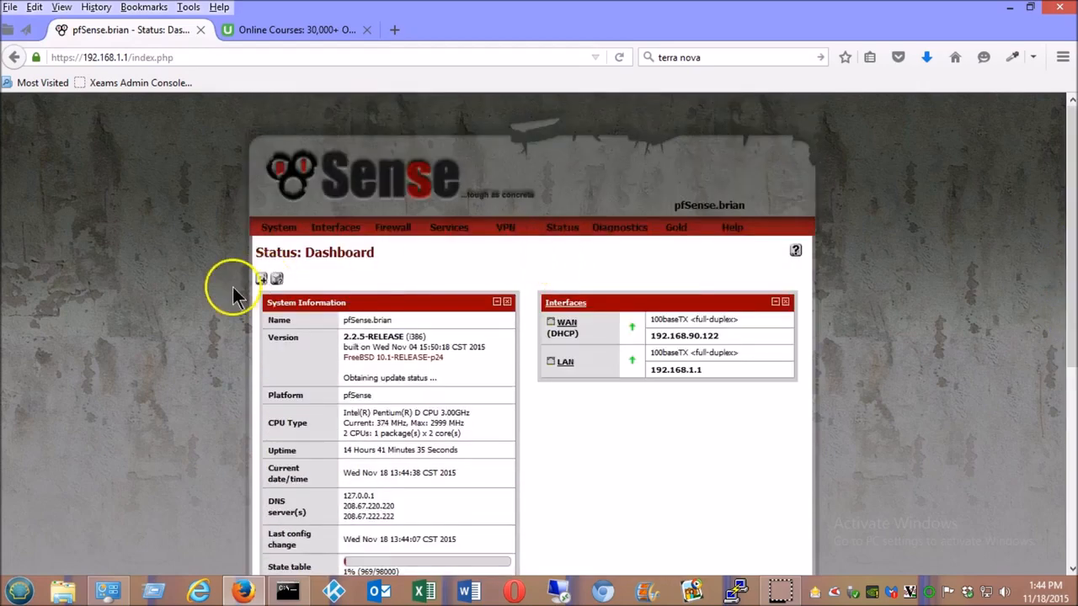
click(261, 280)
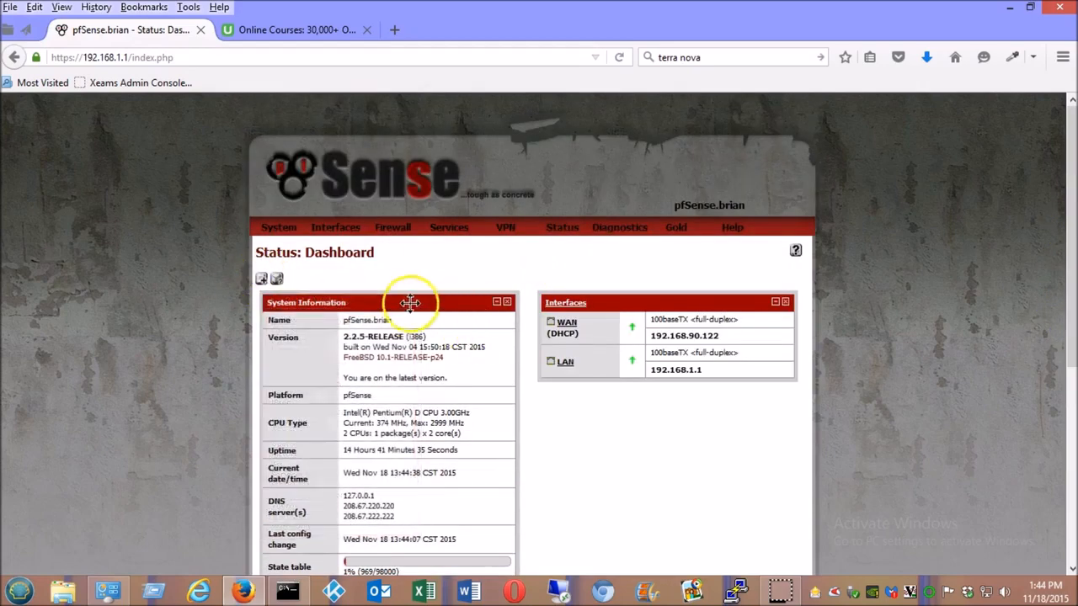
click(261, 279)
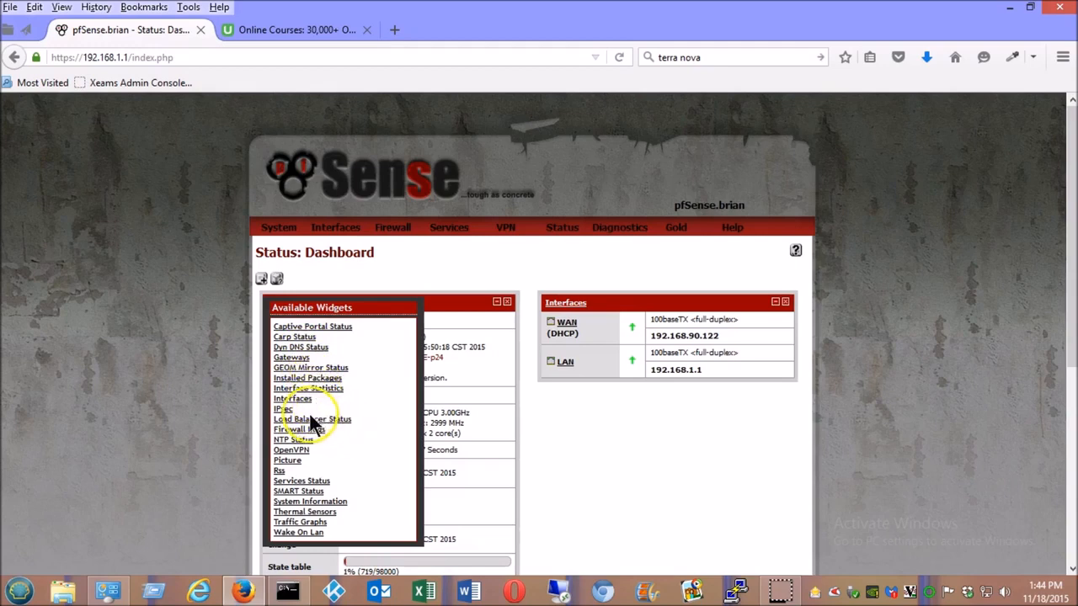
click(312, 492)
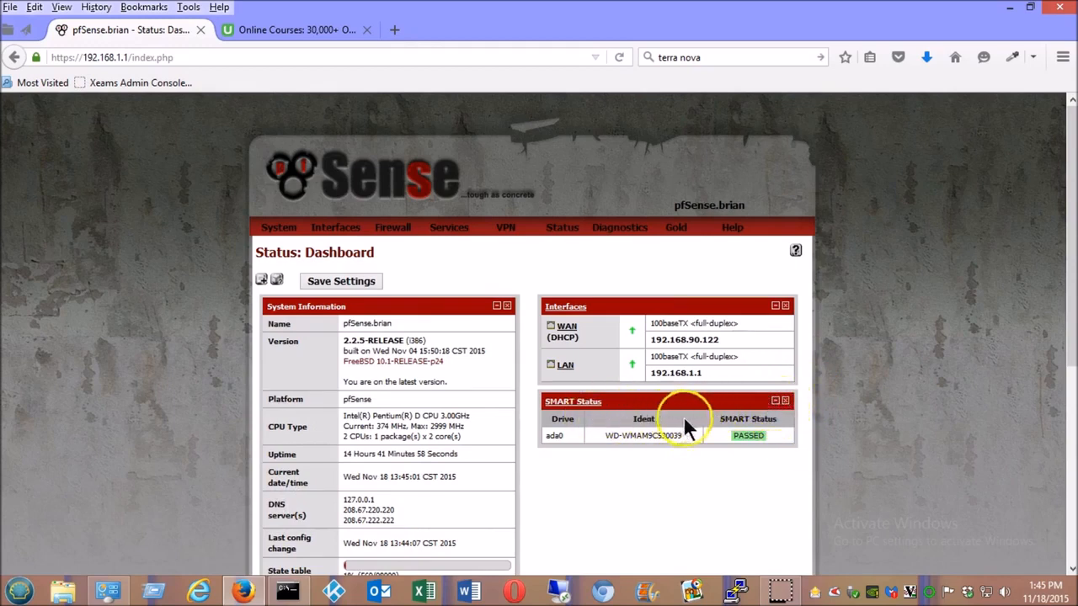
- Collapse and restore the SMART Status widget, then reopen Available Widgets
click(774, 402)
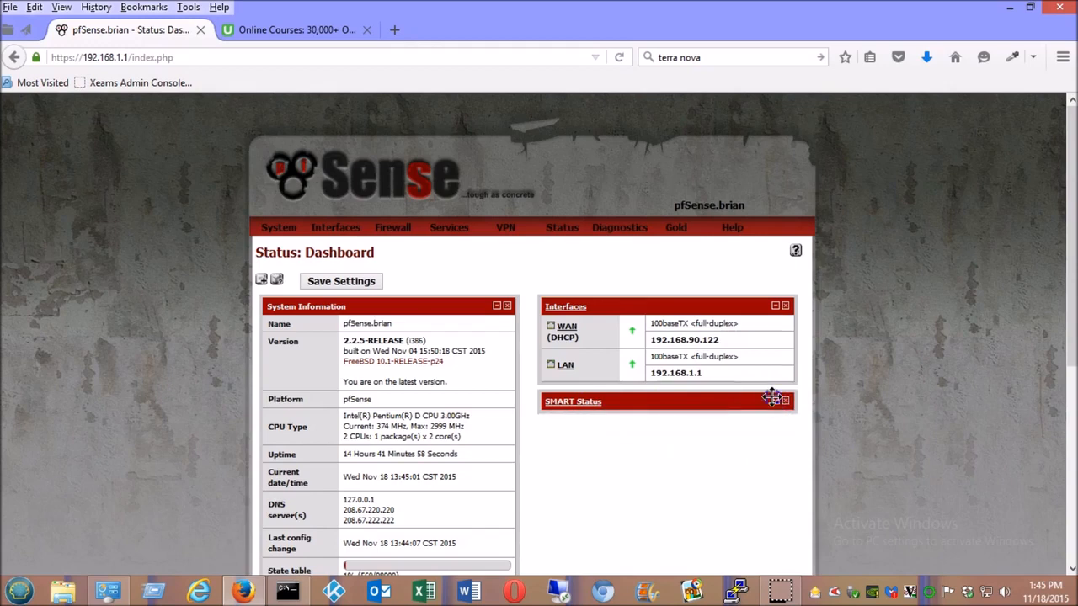
click(774, 401)
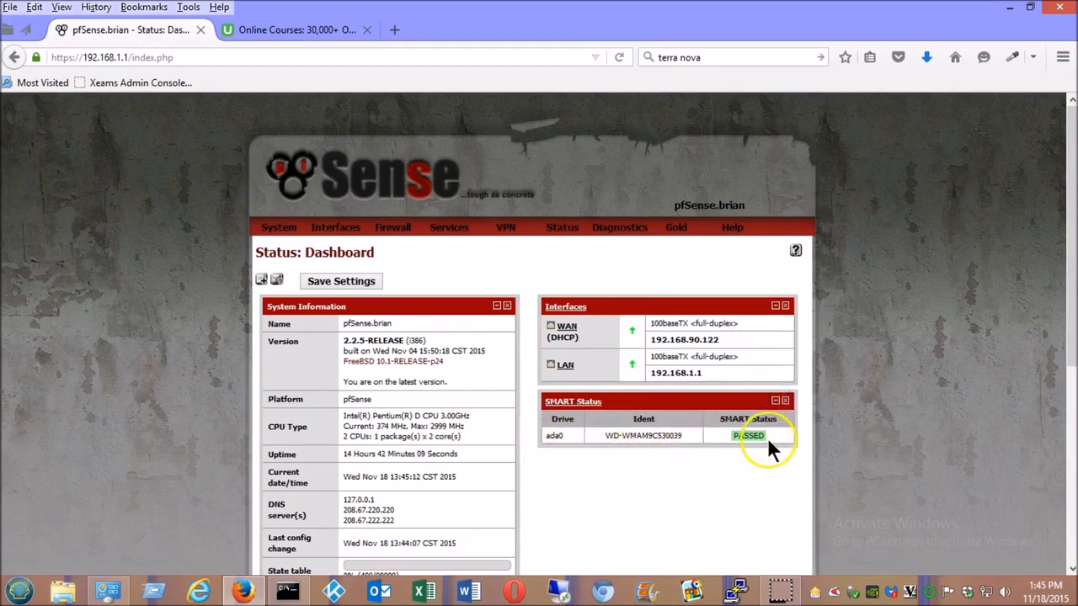
click(262, 281)
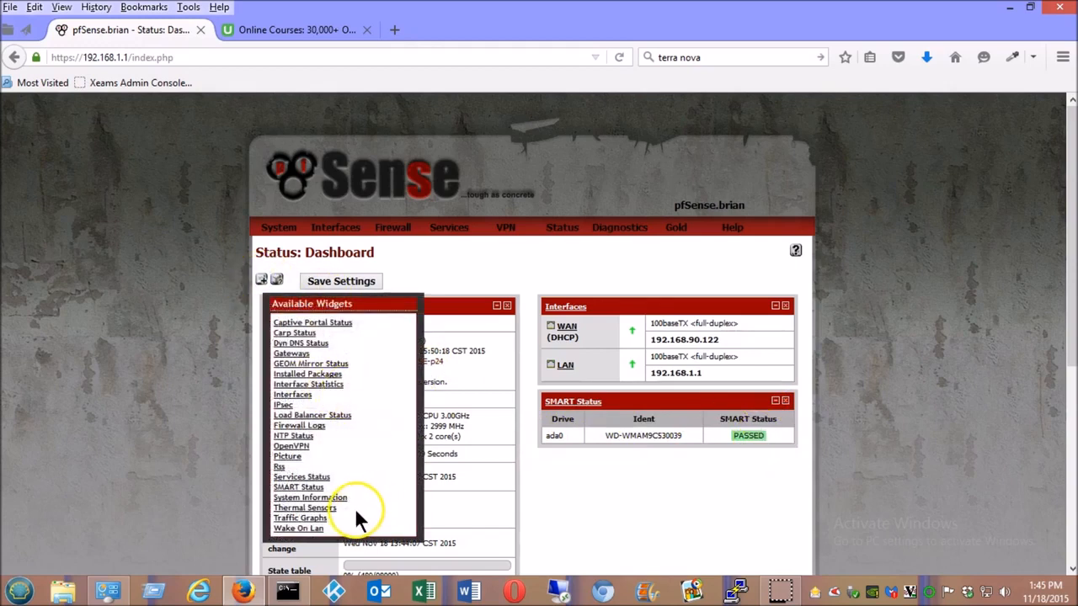
- Add the Traffic Graphs widget and expand its Current LAN Traffic graph beside WAN
click(318, 520)
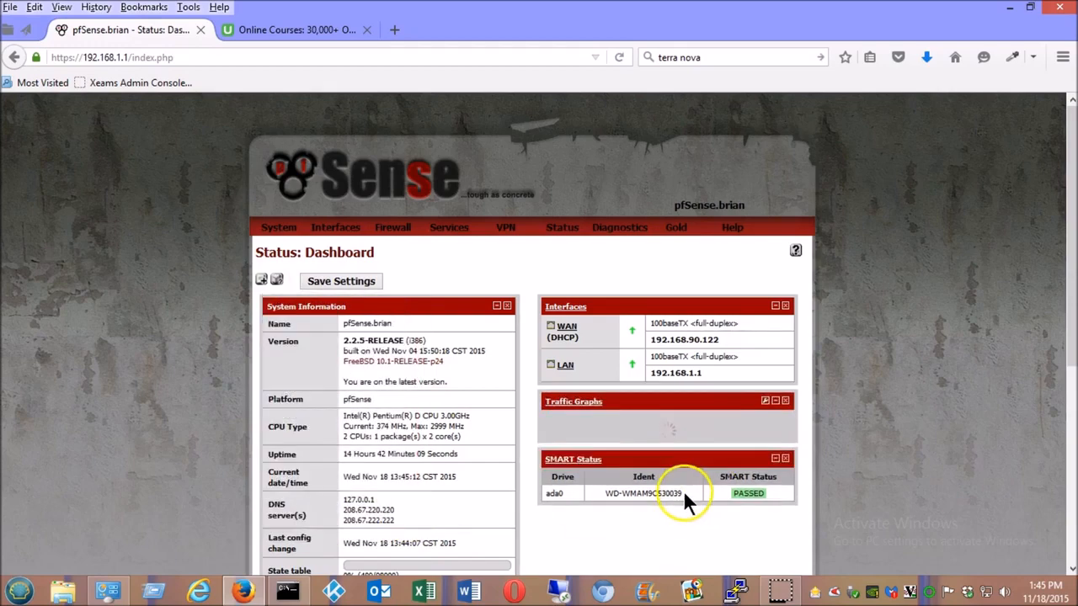
drag(1063, 273, 1056, 404)
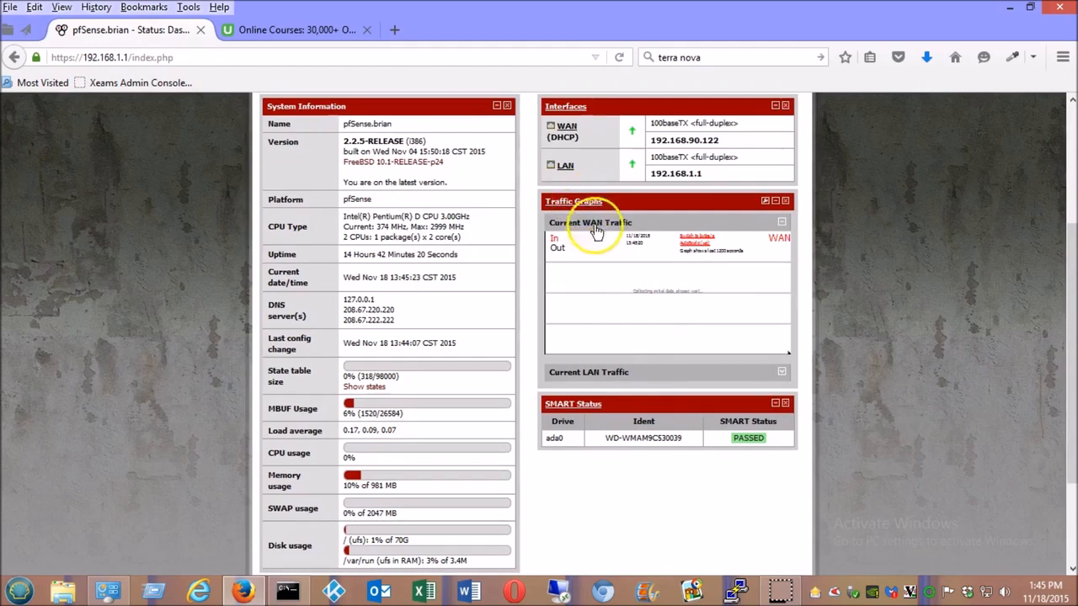
click(780, 372)
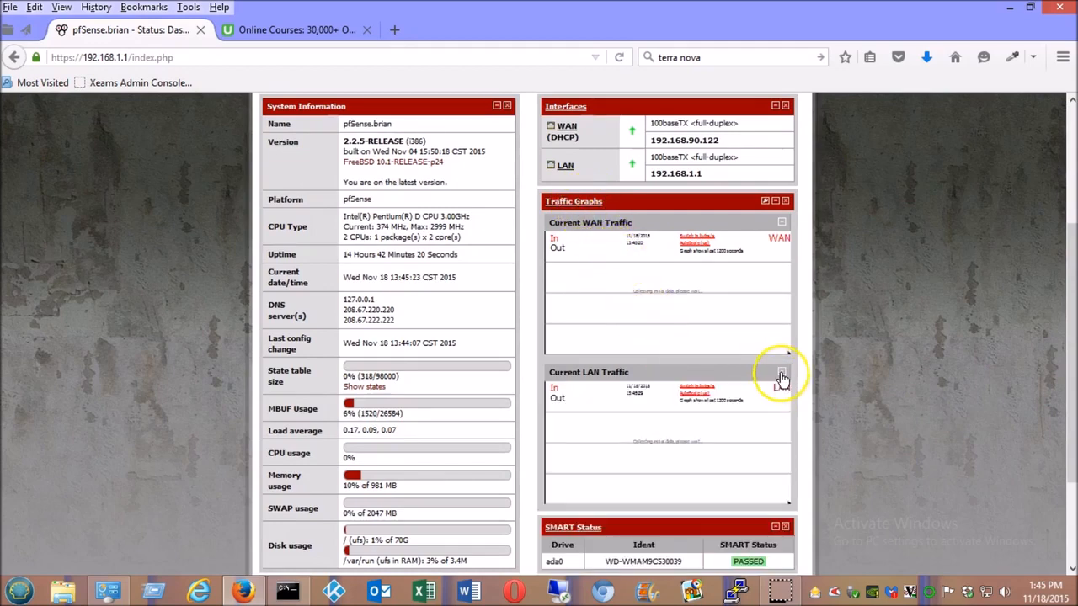
scroll(1044, 345, down, 1)
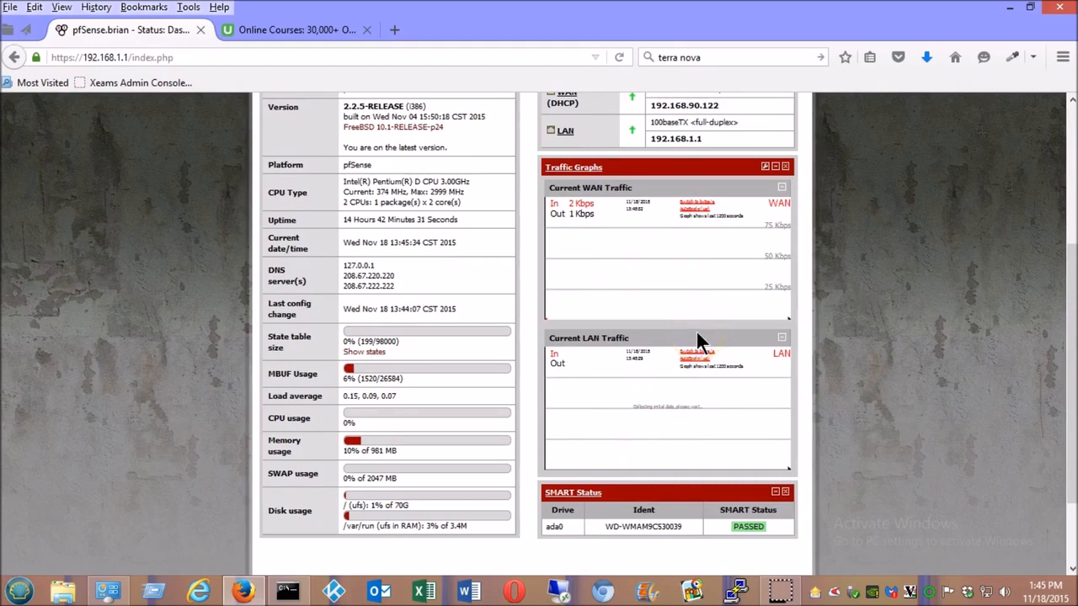
- Load pfsense.org in a new browser tab and go to its download page
click(391, 30)
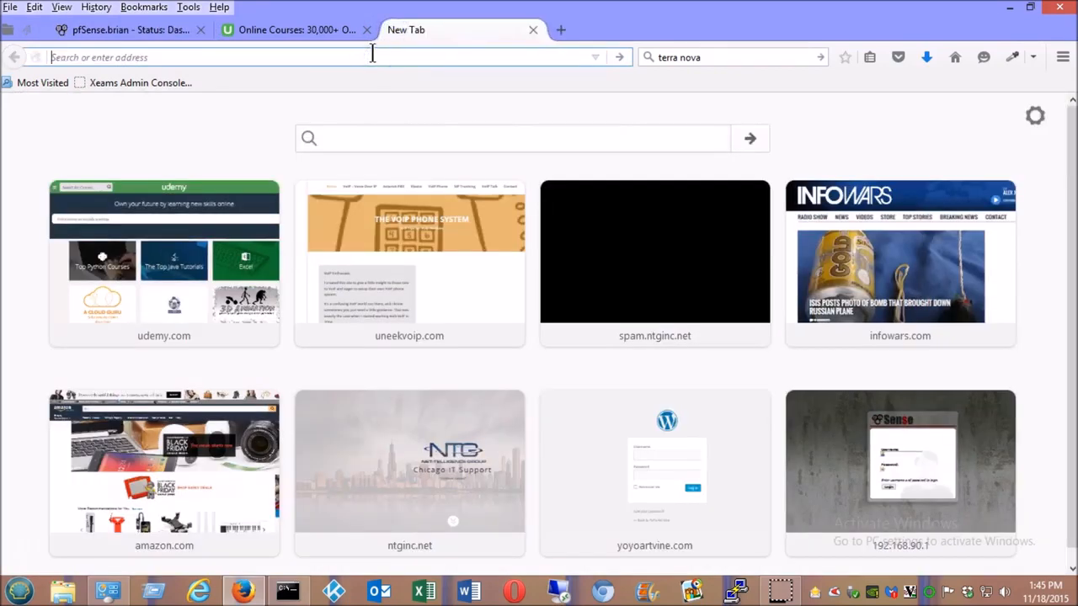
text(pfsense.org/)
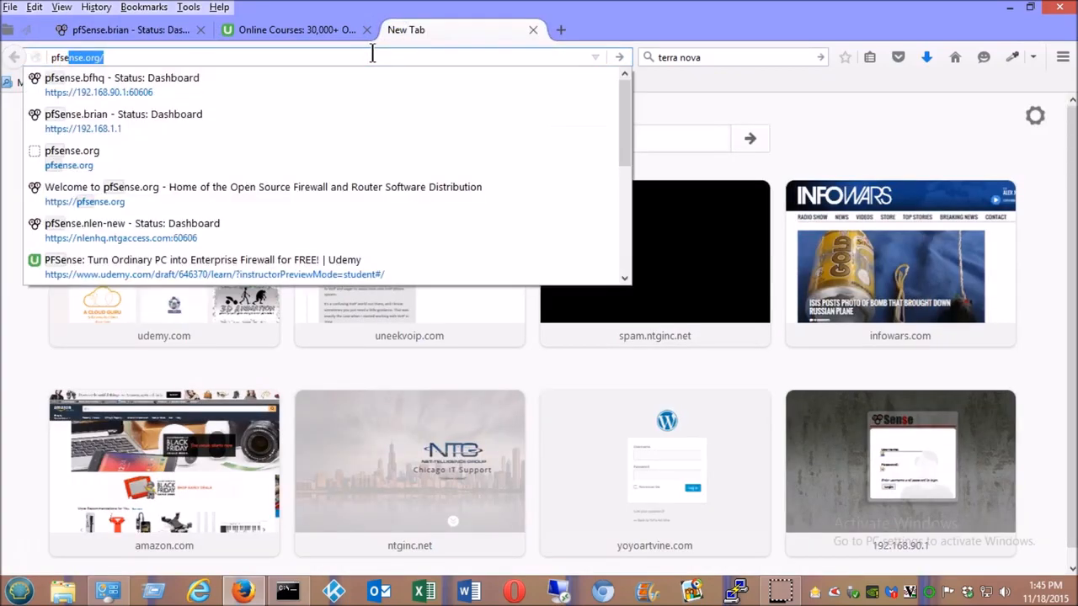
key(Return)
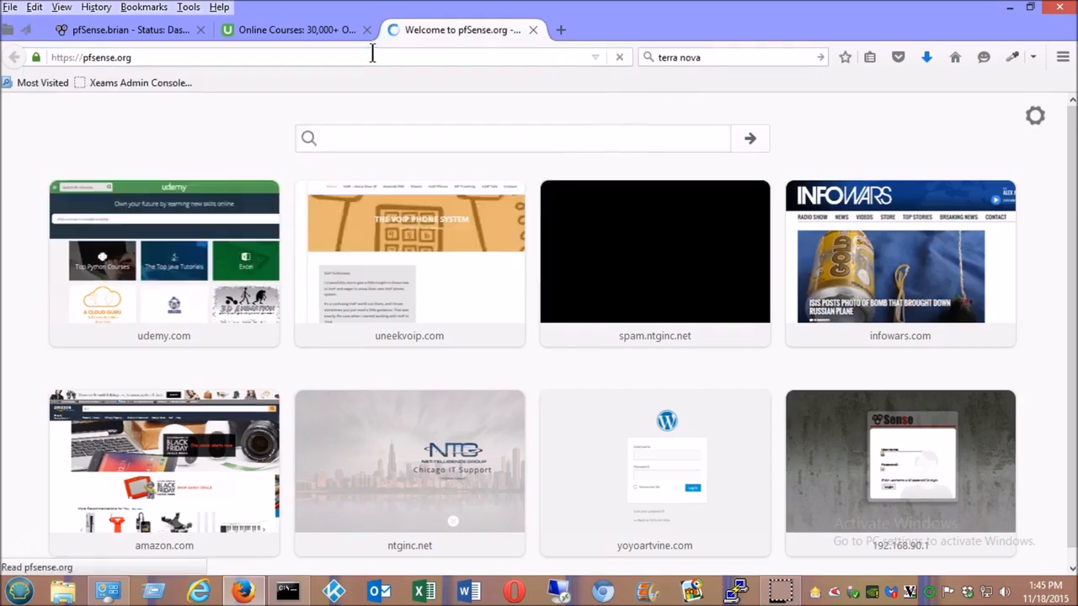
click(992, 173)
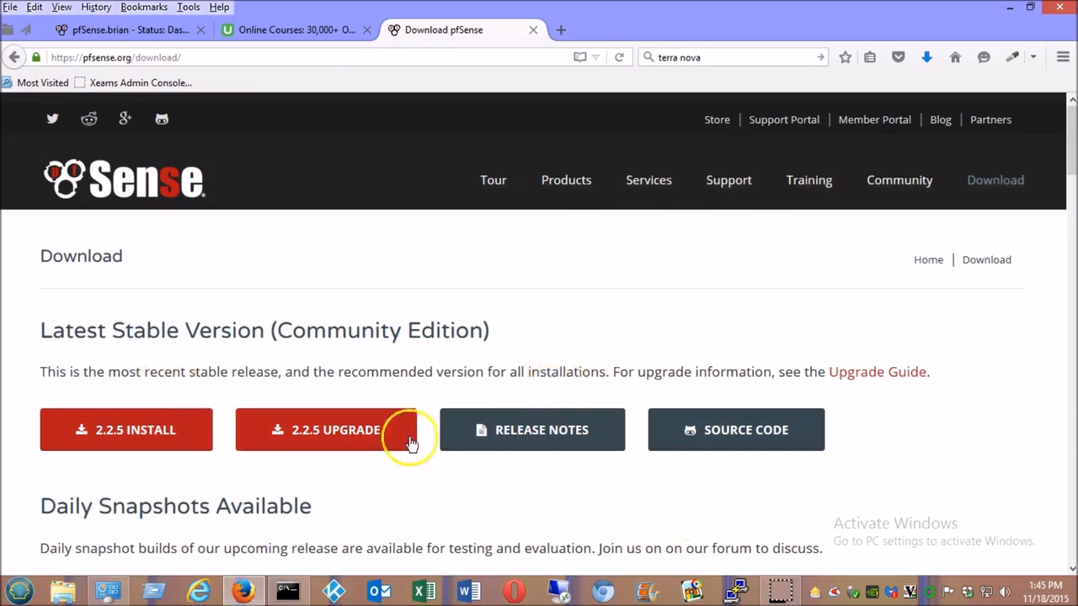
- Save the 2.2.5 AMD64 Live CD with Installer image from the Coltex Amsterdam mirror
click(161, 428)
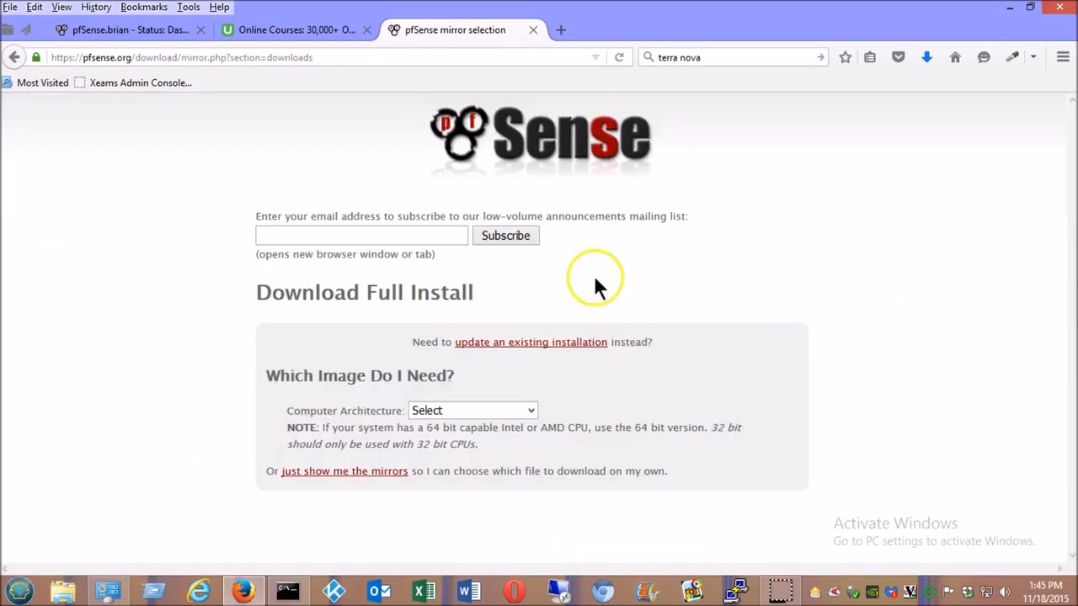
click(531, 410)
click(497, 441)
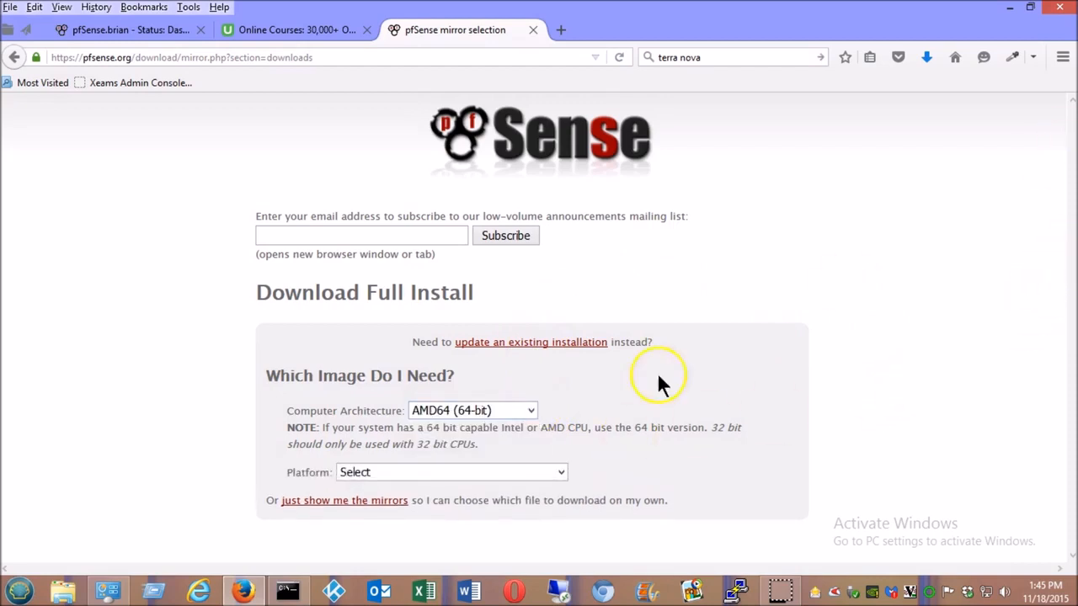
click(478, 473)
click(469, 503)
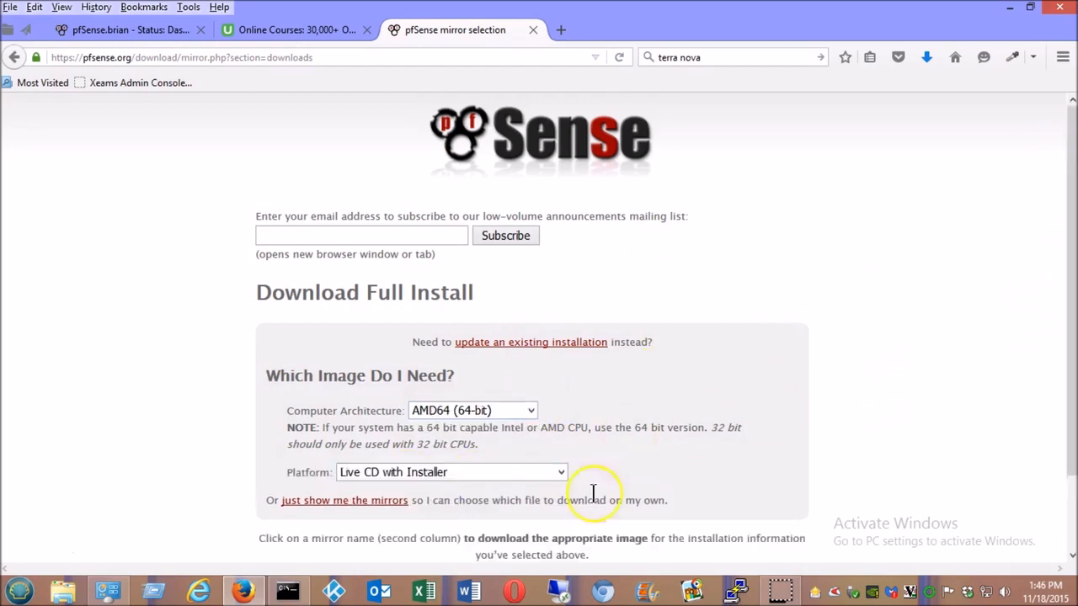
drag(1062, 295, 1037, 465)
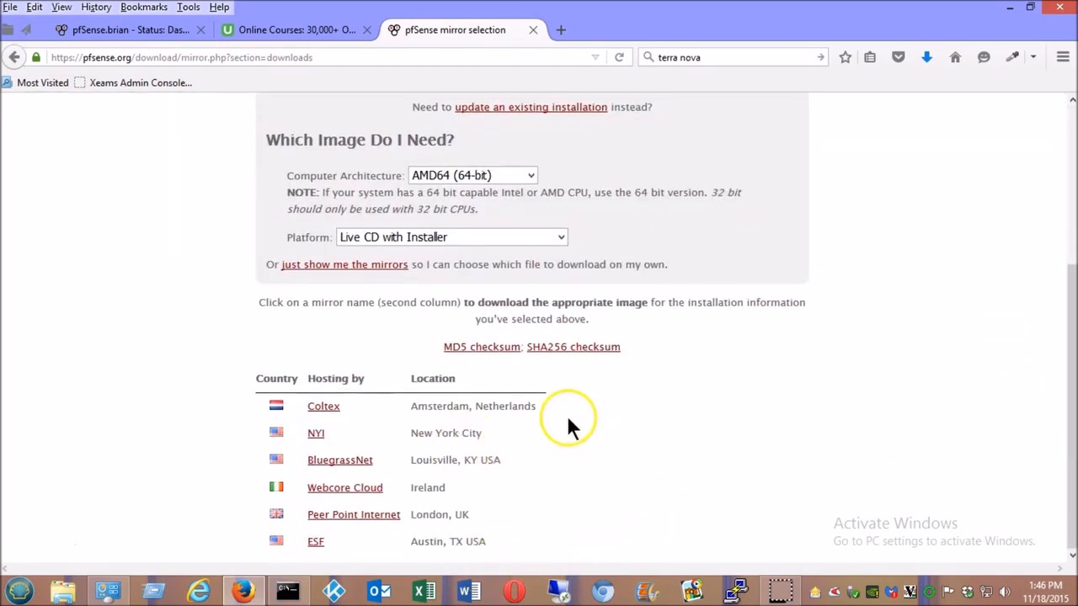
click(317, 410)
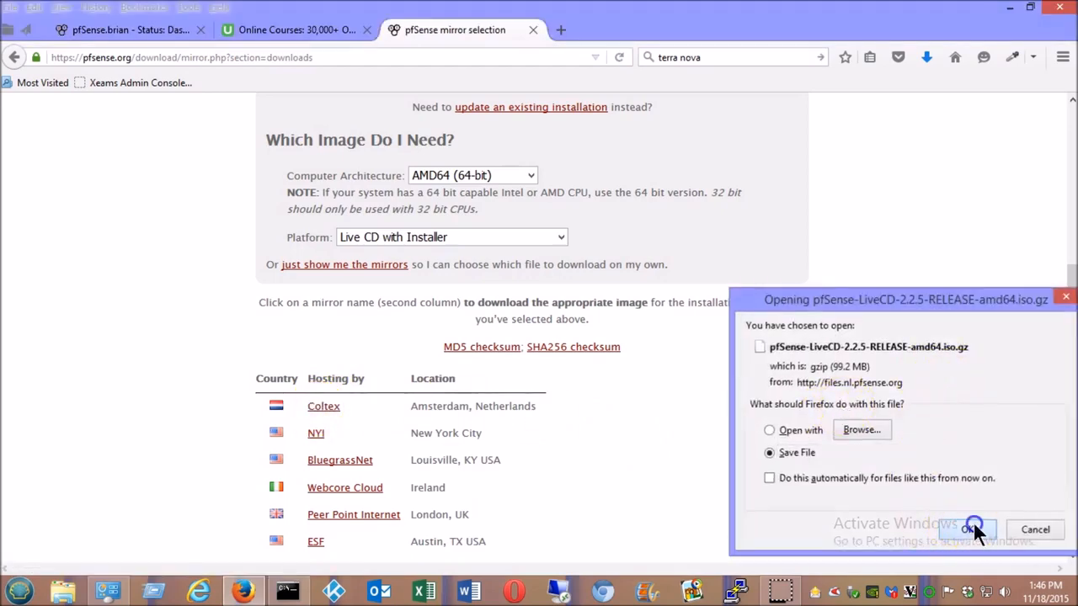
click(968, 527)
click(185, 30)
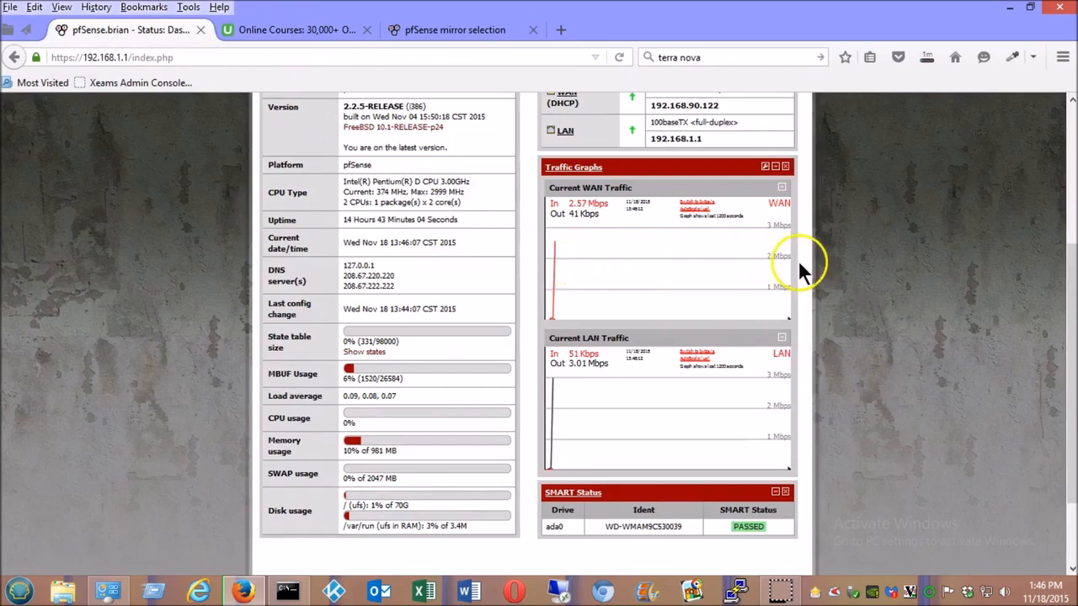
click(701, 266)
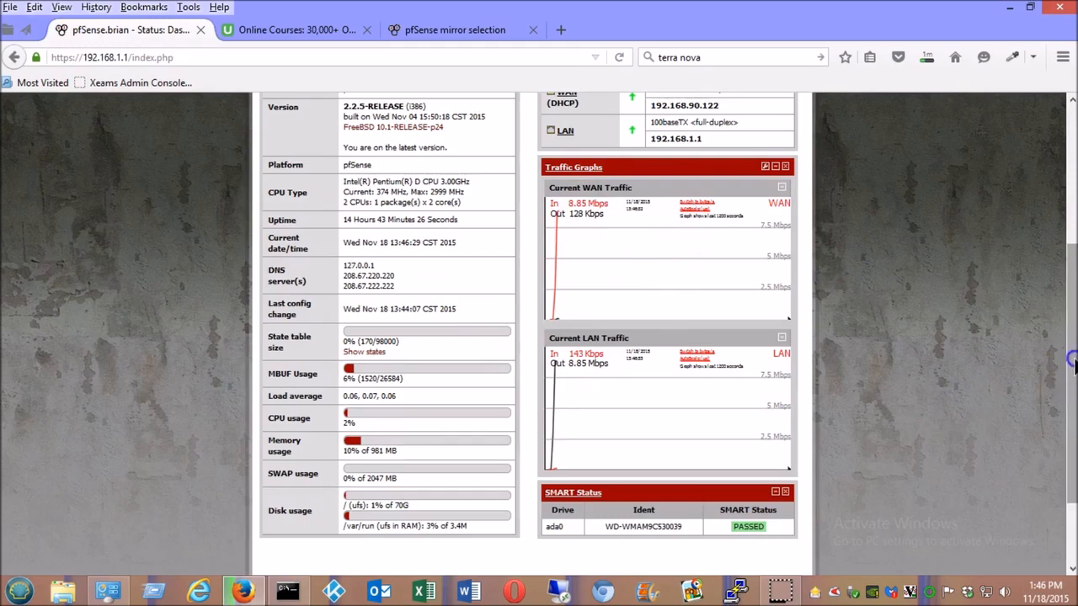
scroll(1065, 370, up, 3)
click(600, 228)
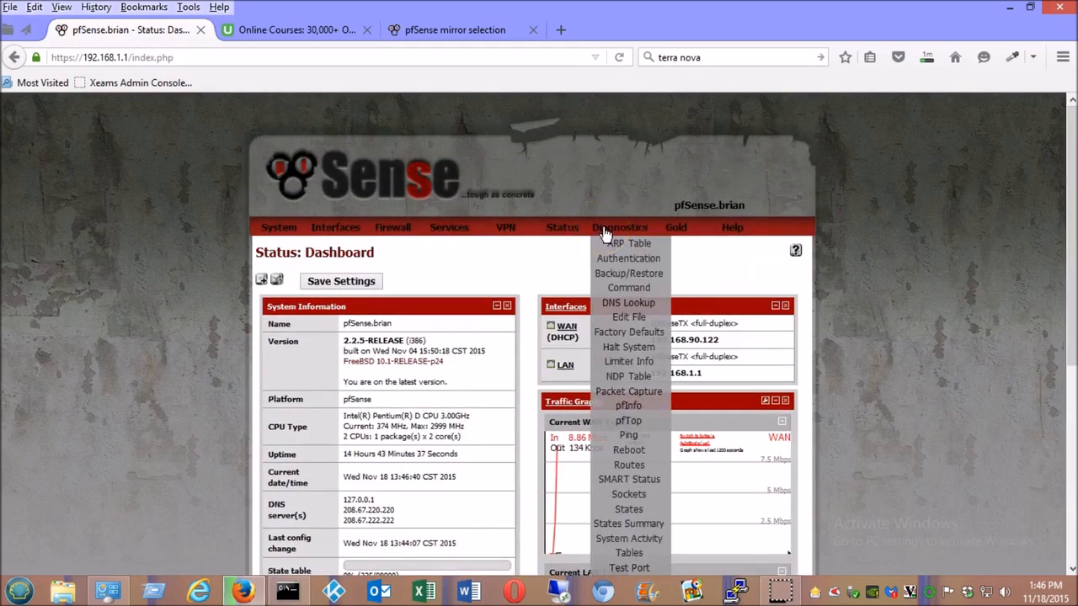
- Open Status > Gateways, showing WAN_DHCP 192.168.90.1 online and WAN_DHCP6 pending
click(569, 229)
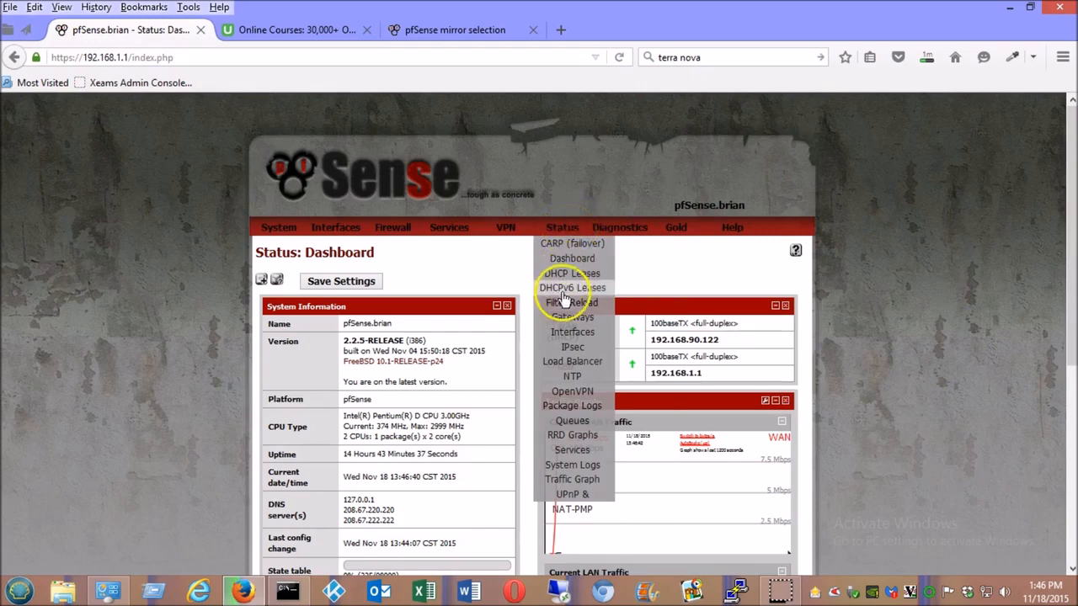
click(572, 317)
click(583, 359)
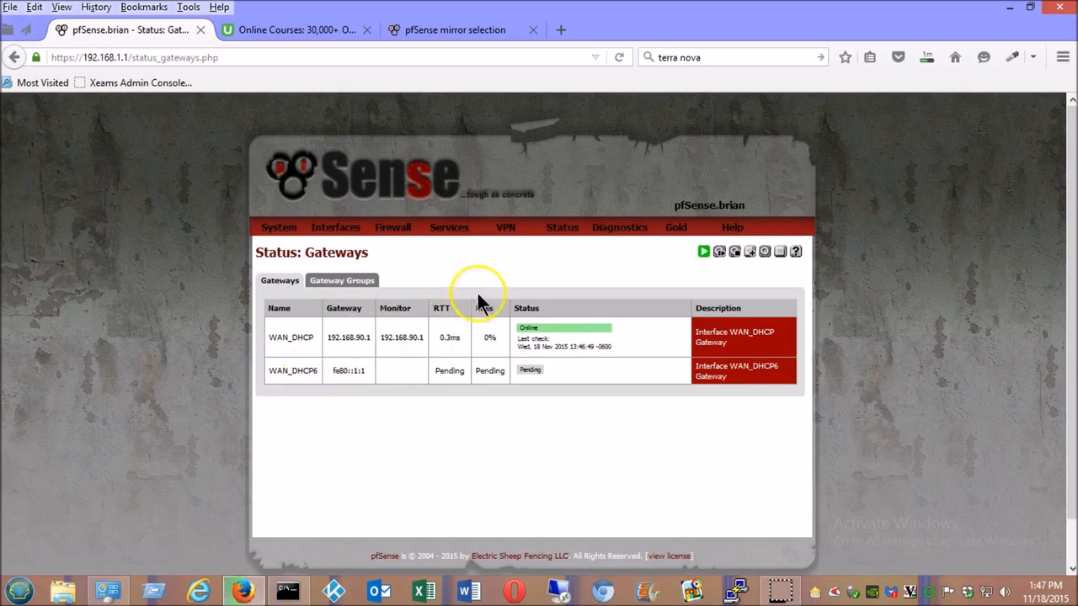
mouse_move(568, 231)
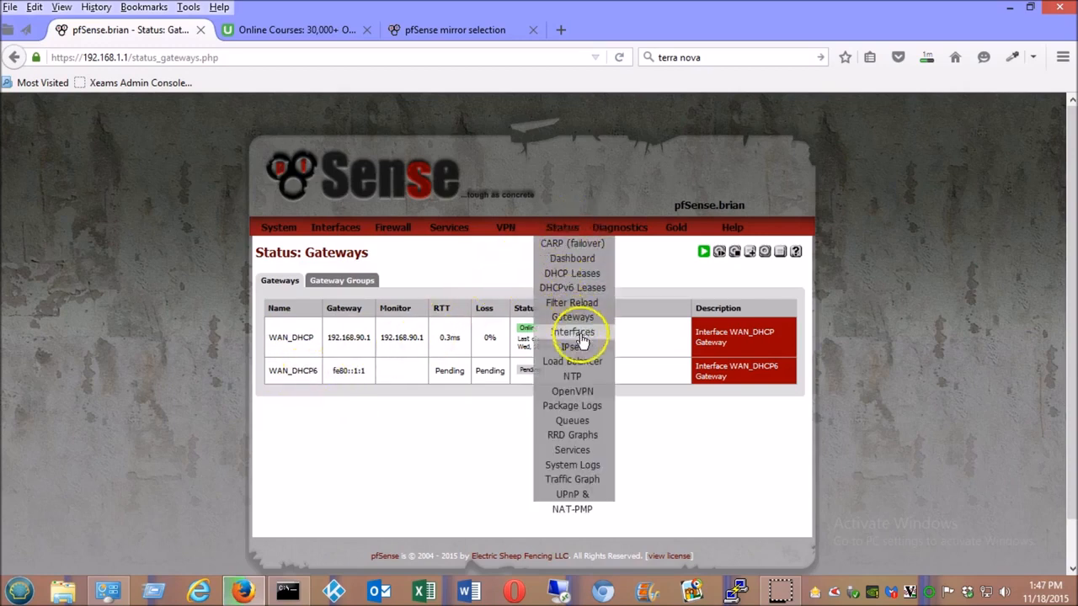
- Open the Firewall tab of System Logs and scroll through the last 50 entries
click(591, 470)
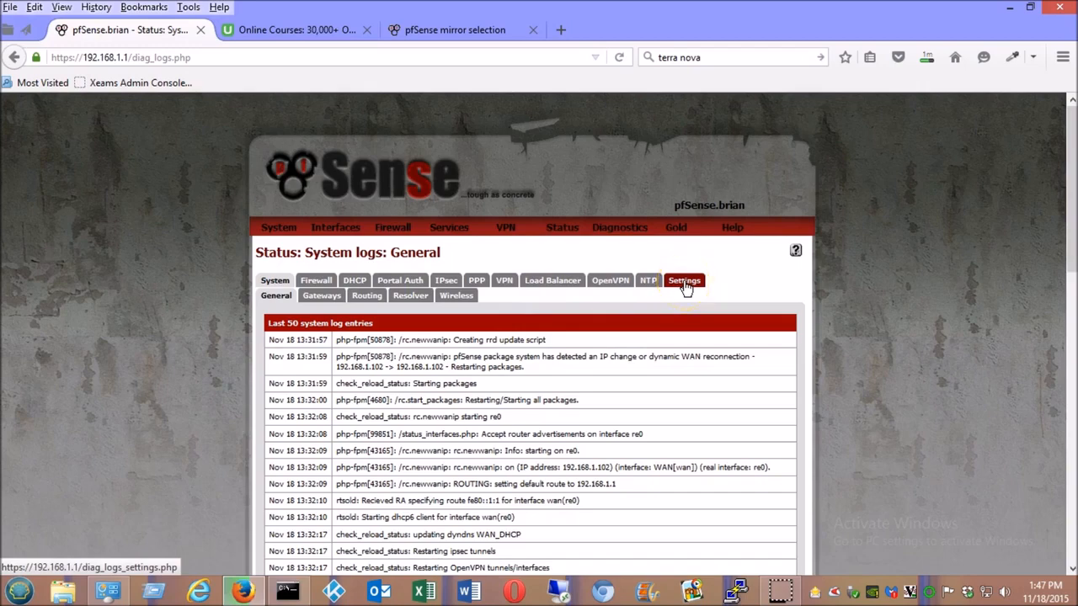
click(320, 282)
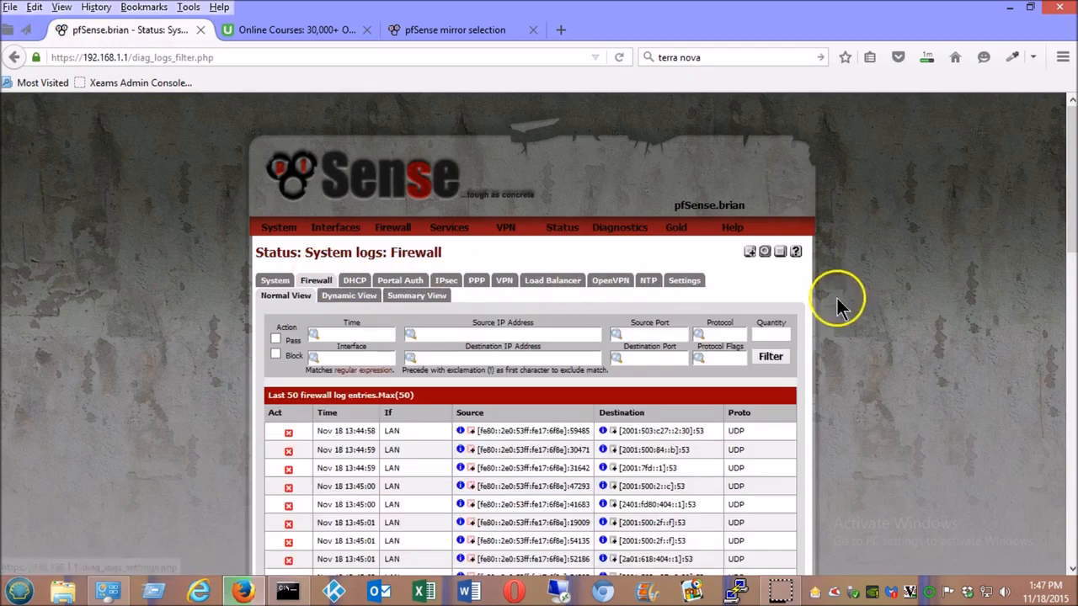
drag(1067, 169, 1061, 253)
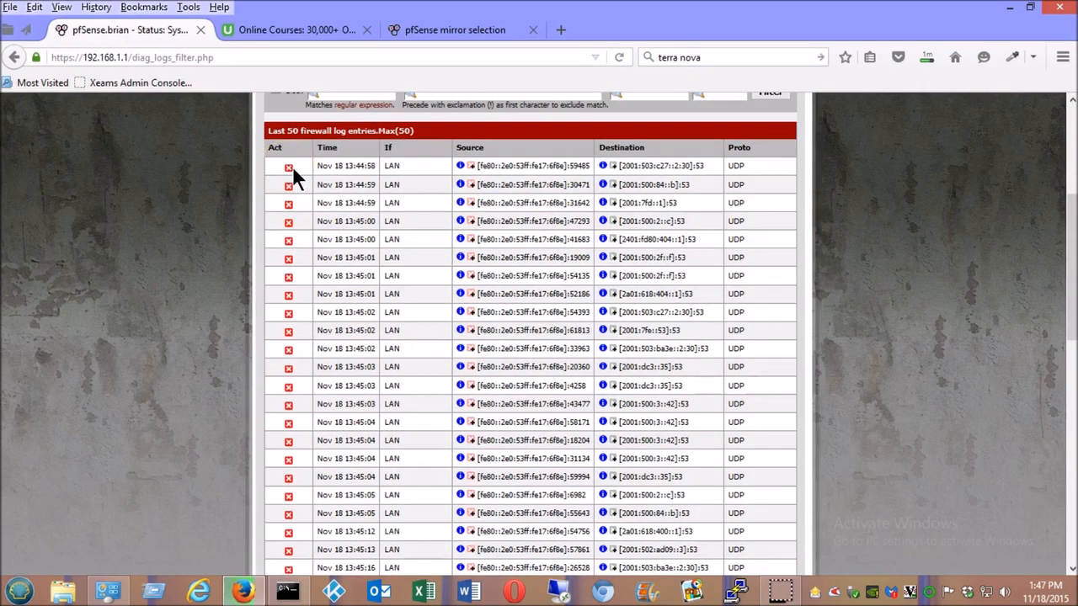
drag(1070, 222, 1069, 180)
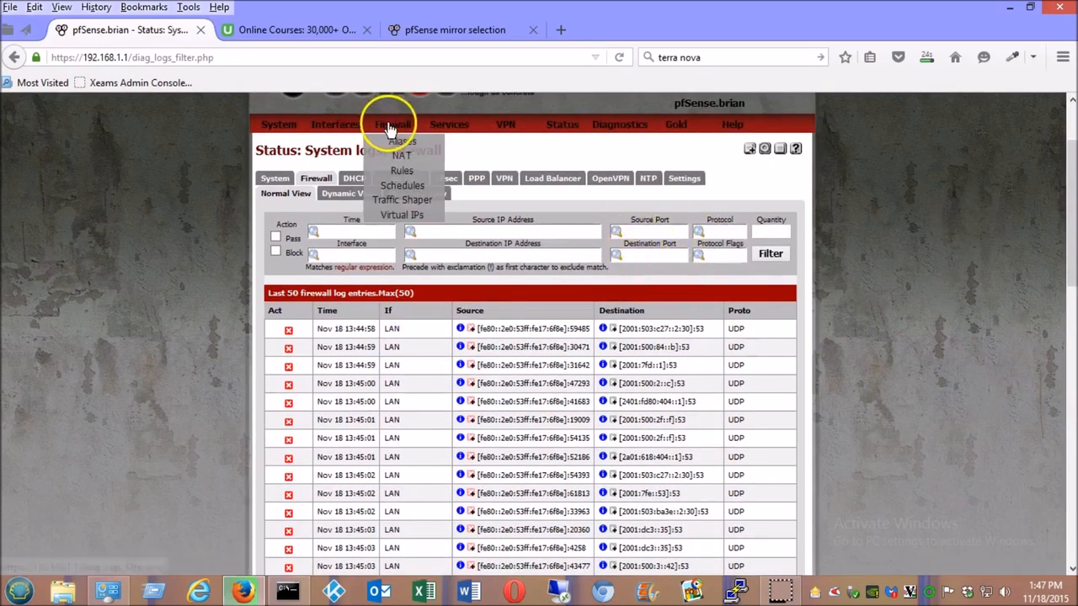
- Show the LAN firewall rules: Anti-Lockout plus default allow LAN IPv4 and IPv6
mouse_move(347, 133)
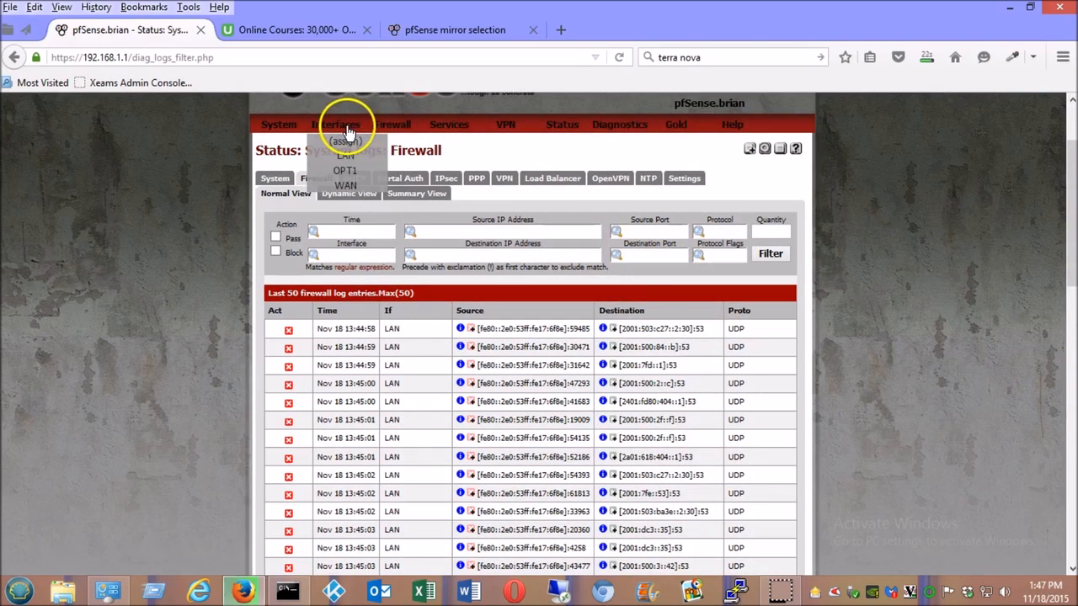
mouse_move(387, 127)
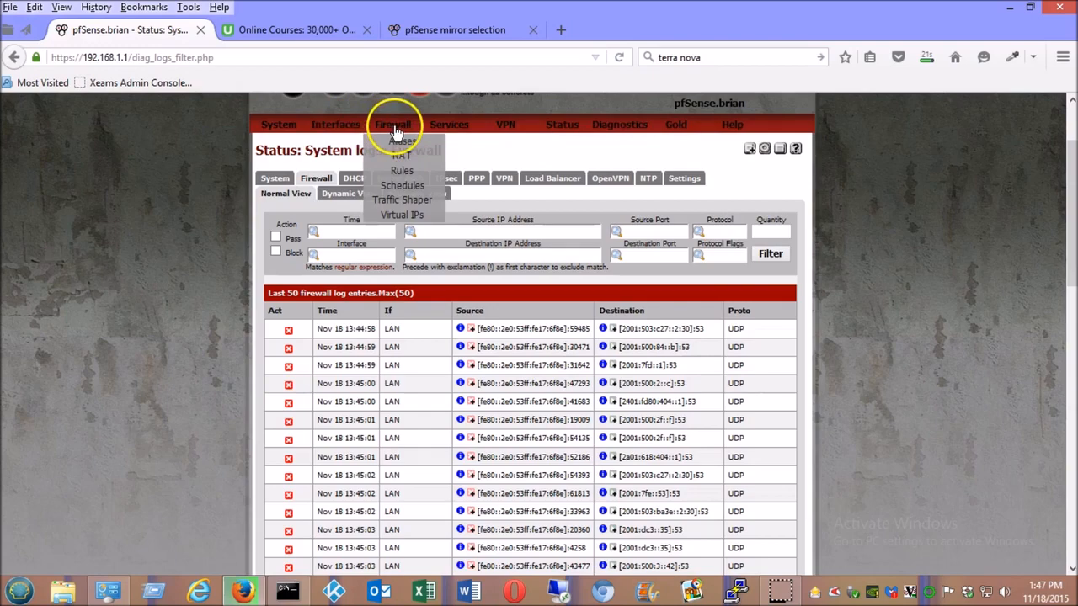
click(404, 175)
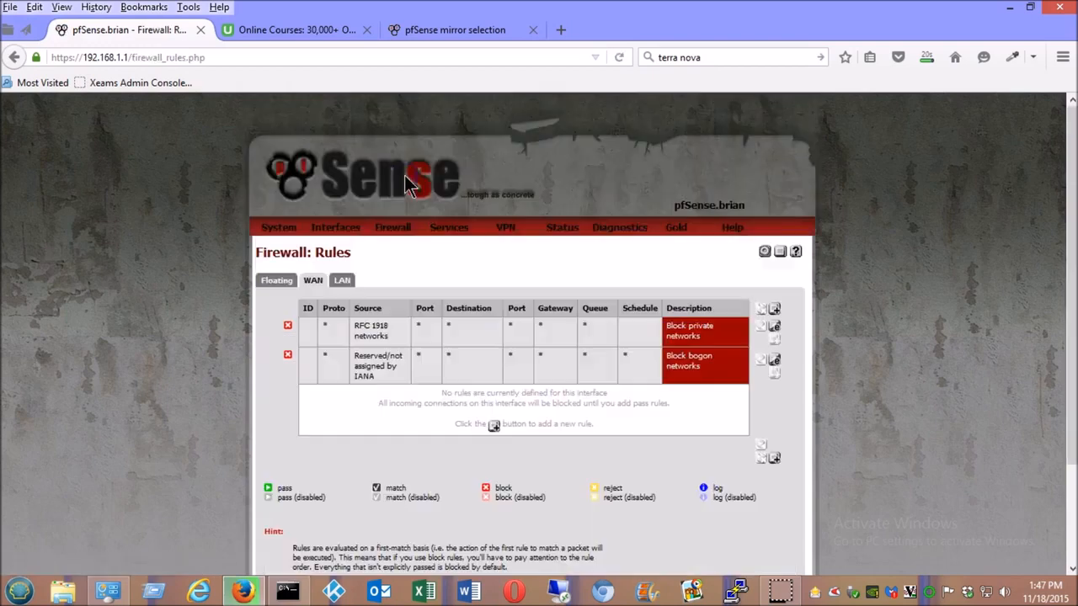
click(344, 283)
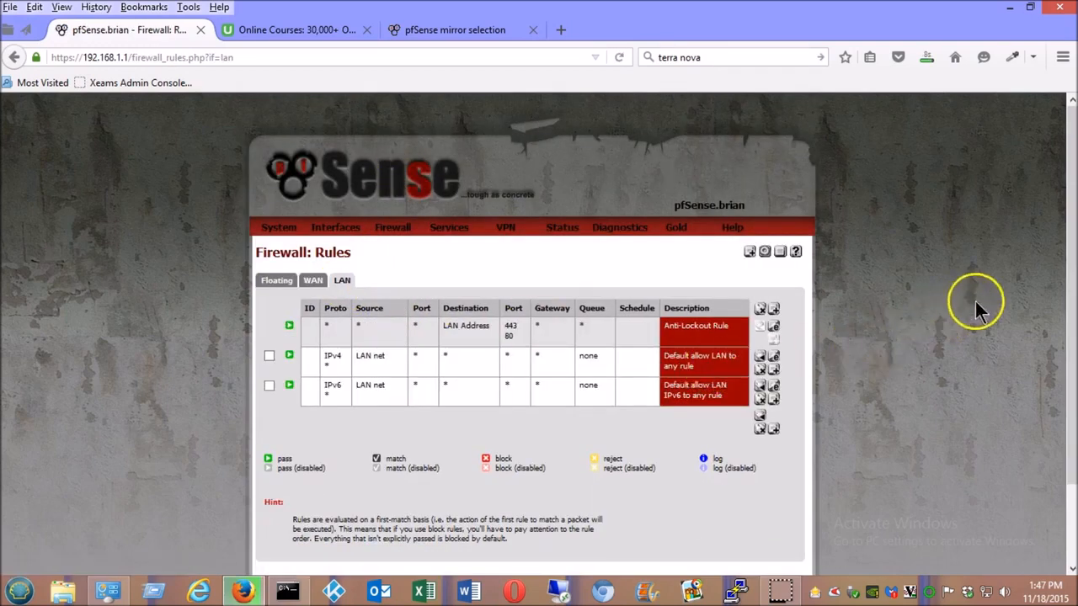
scroll(1065, 234, down, 2)
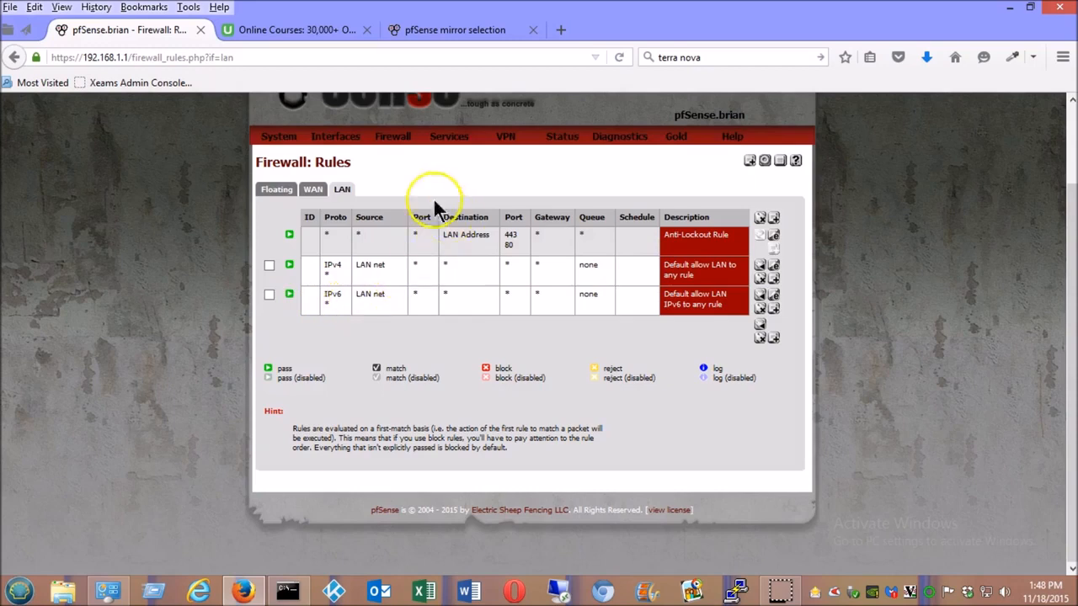
scroll(1062, 217, up, 2)
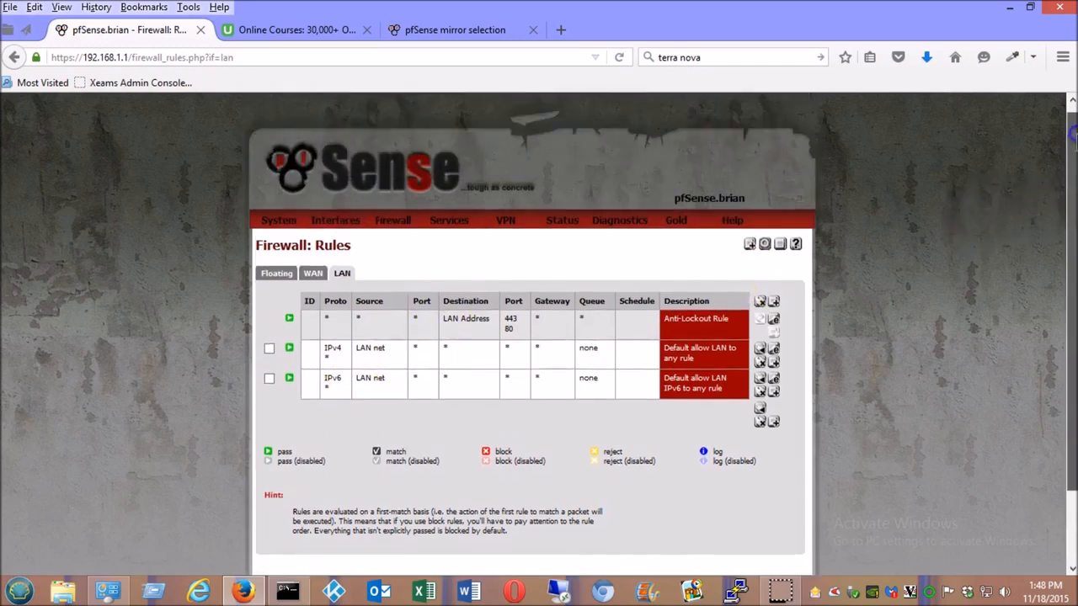
- Go back to the pfSense dashboard showing WAN 192.168.90.122 and LAN 192.168.1.1 up
click(303, 124)
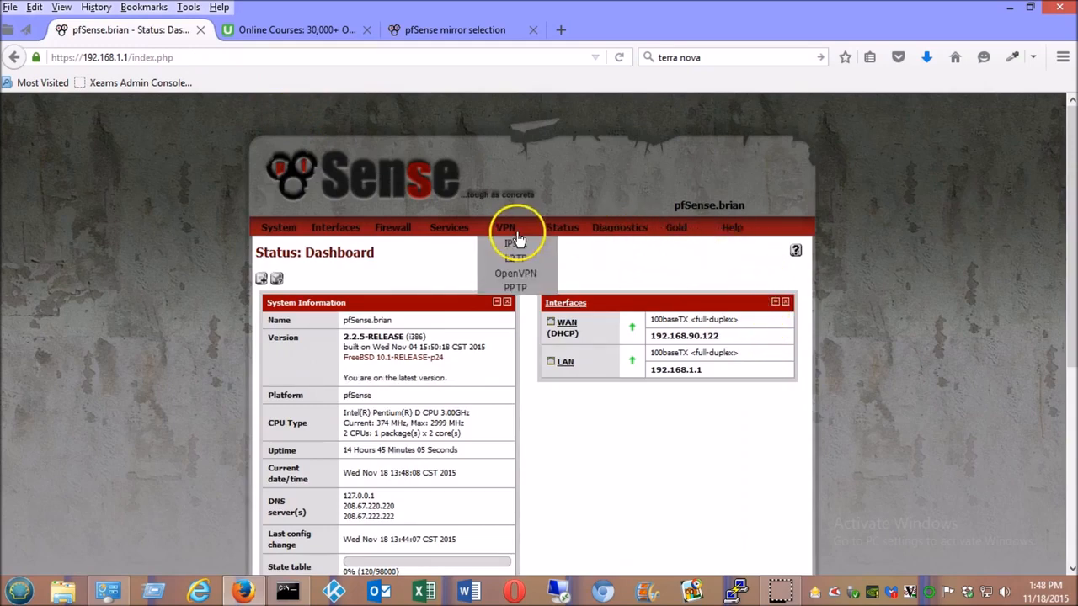
mouse_move(575, 233)
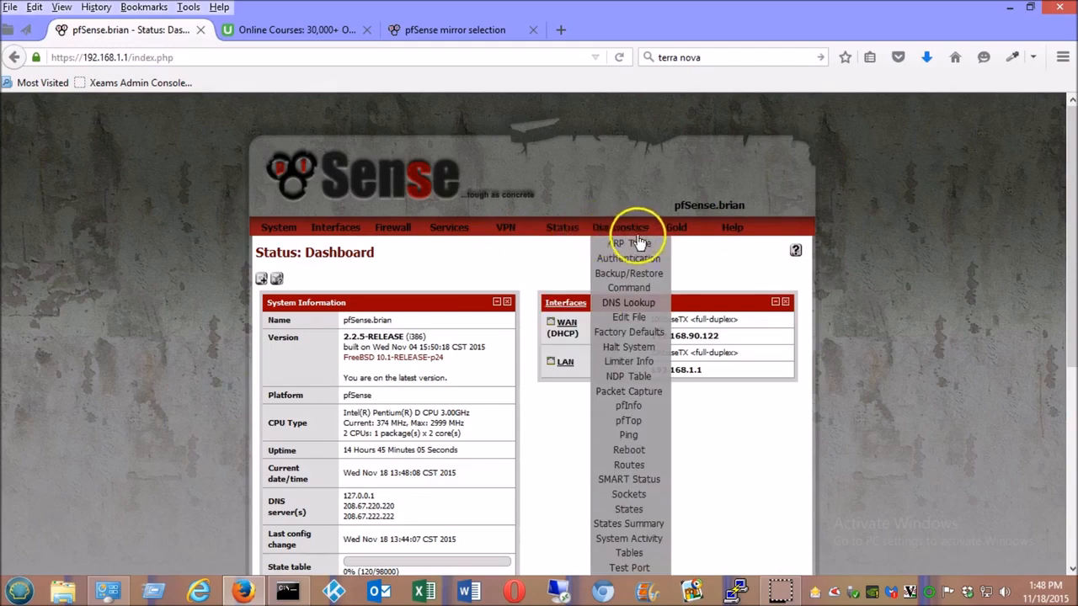
mouse_move(505, 233)
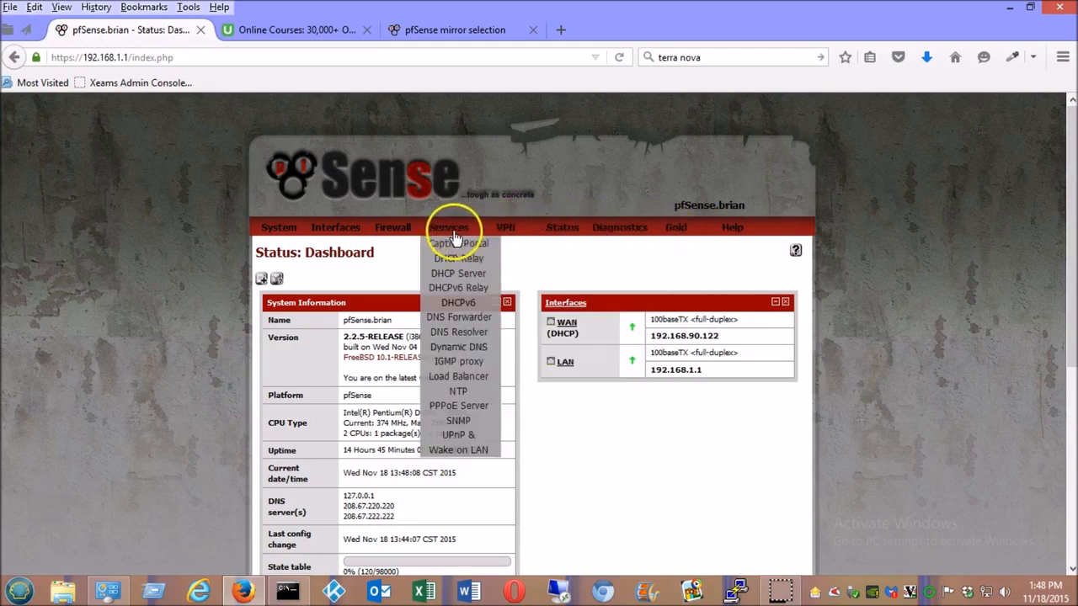
mouse_move(411, 236)
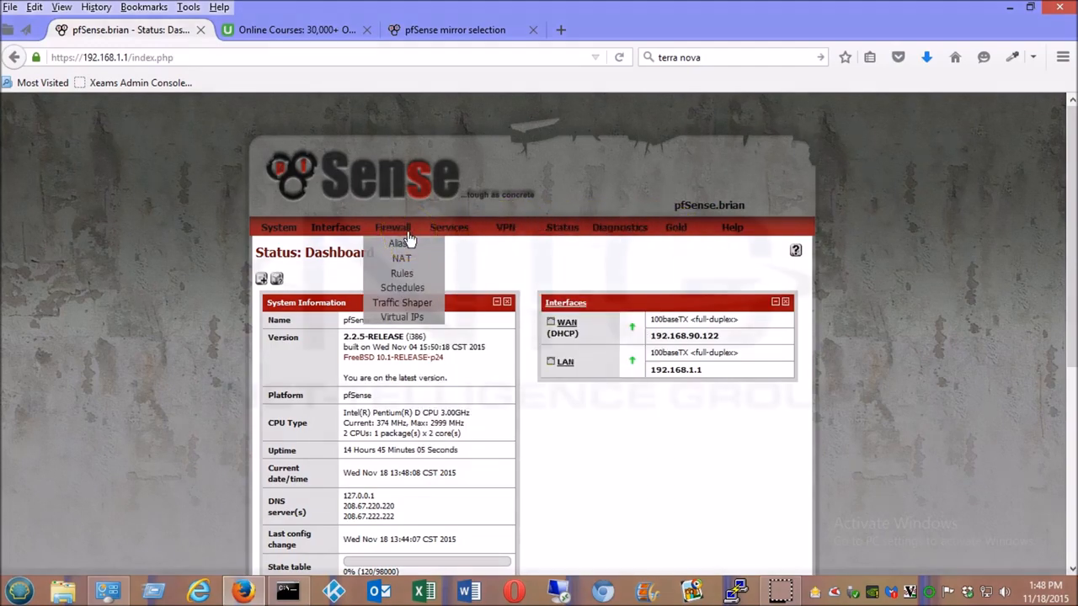